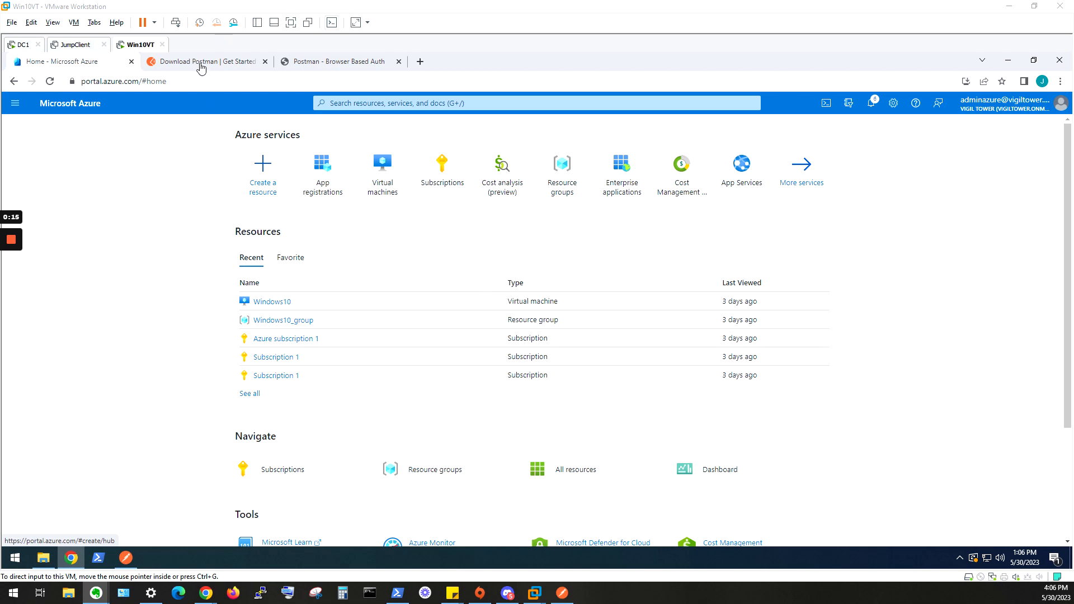
View the Postman download page and the installed Postman app, and return to the Azure portal home page.
{"action": "left_click", "coordinate": [200, 63]}
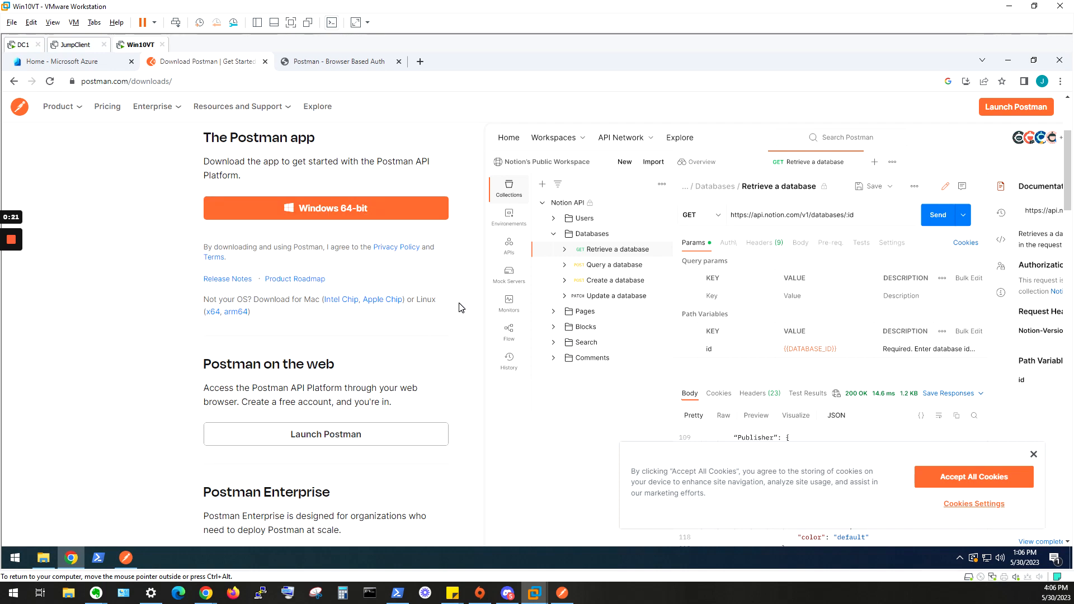
{"action": "left_click", "coordinate": [126, 558]}
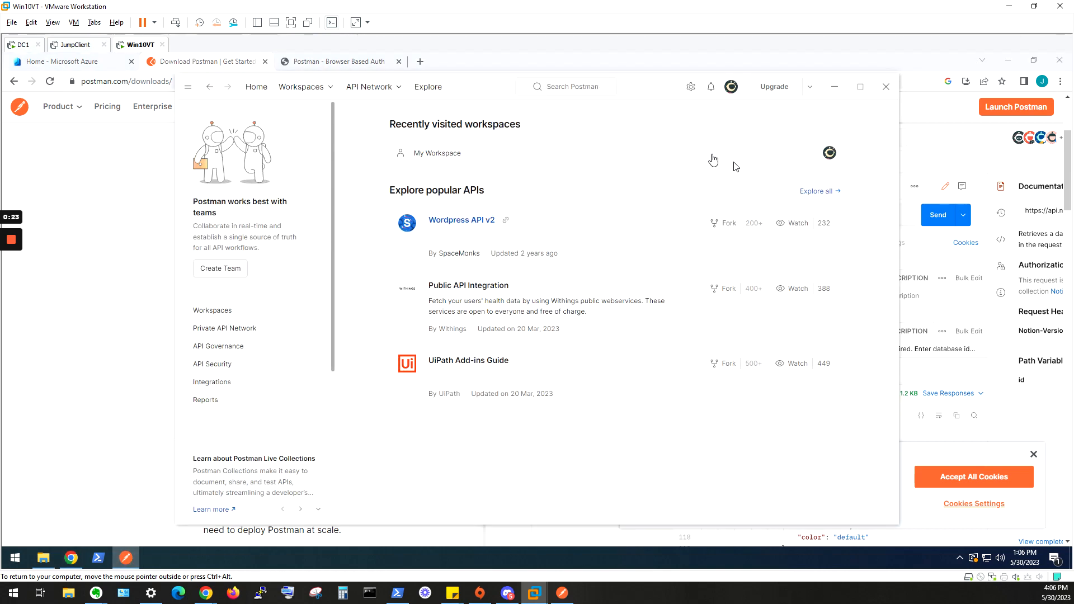
{"action": "left_click", "coordinate": [84, 294]}
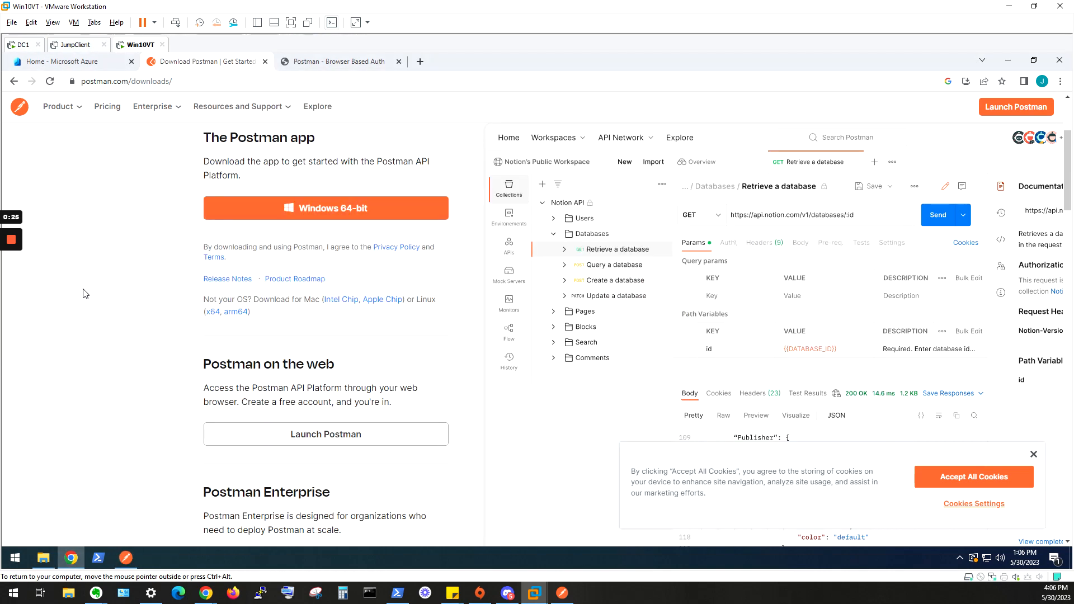
{"action": "left_click", "coordinate": [67, 62]}
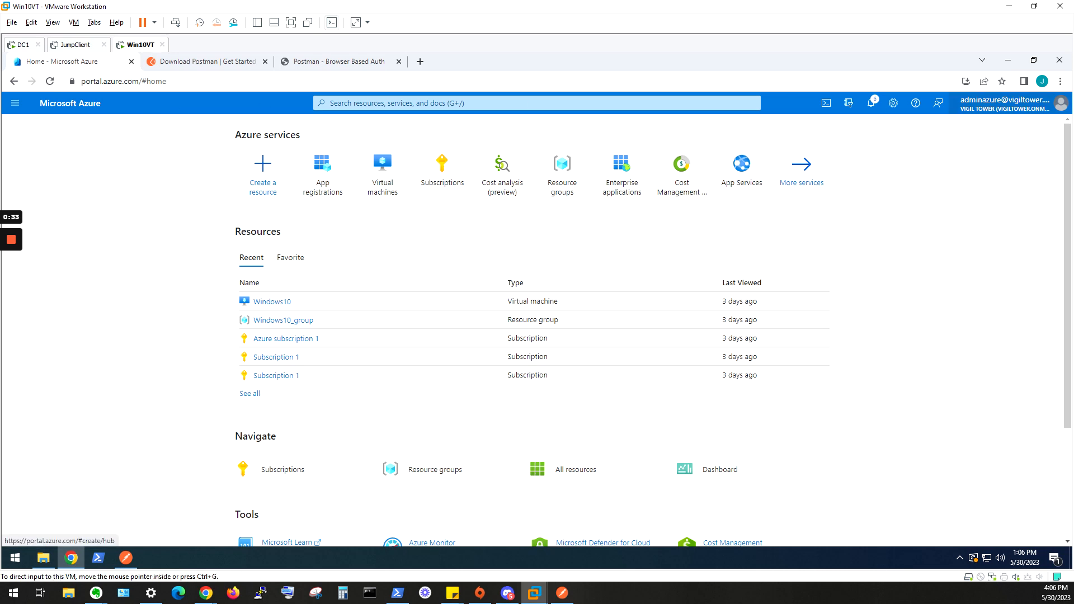
Show the PDF instructions on Postman application permissions to Microsoft Graph API, and move the document out of the way.
{"action": "left_click_drag", "start_coordinate": [1073, 224], "coordinate": [394, 279]}
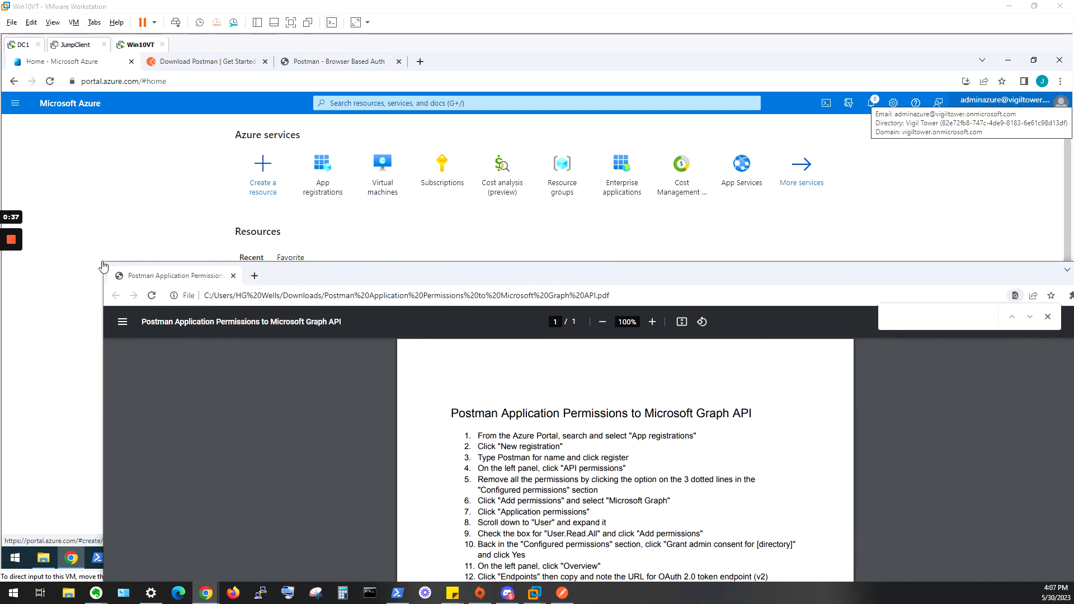
{"action": "left_click", "coordinate": [103, 266]}
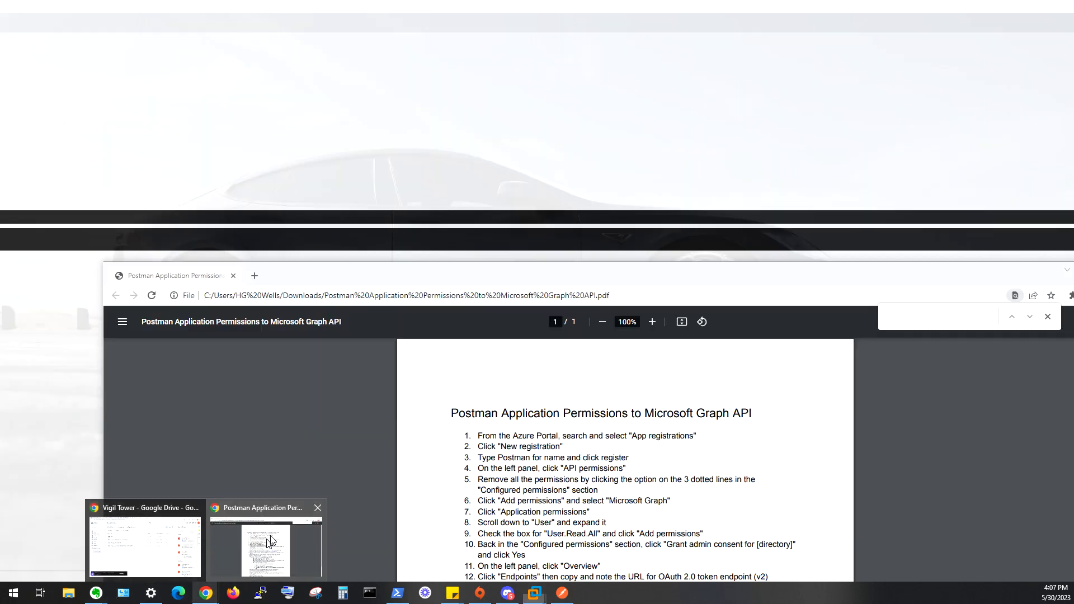
{"action": "left_click", "coordinate": [269, 544]}
{"action": "left_click_drag", "start_coordinate": [673, 274], "coordinate": [1073, 128]}
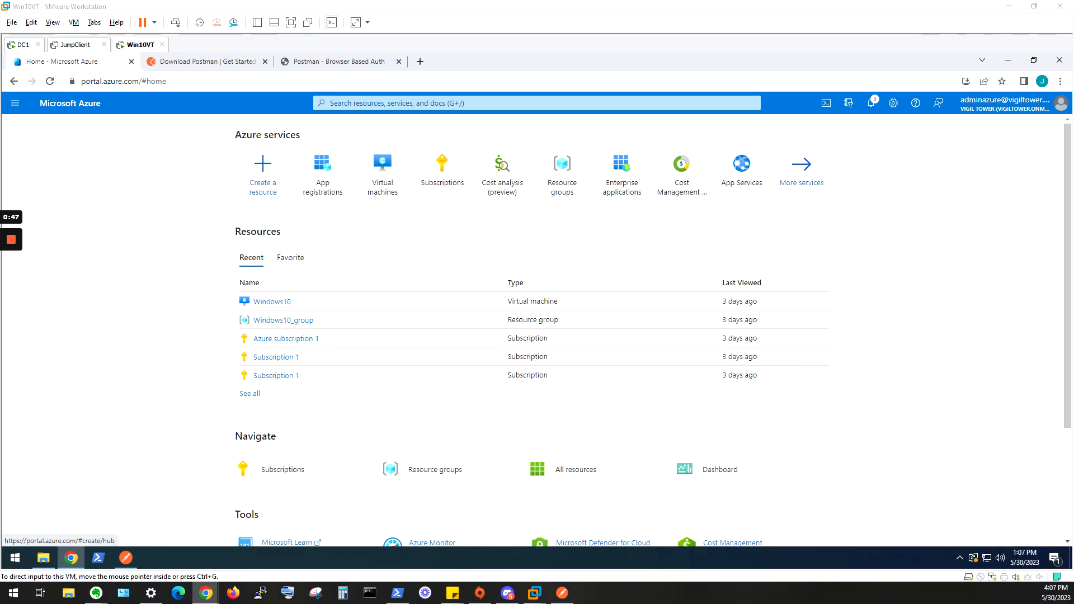
{"action": "left_click", "coordinate": [213, 263]}
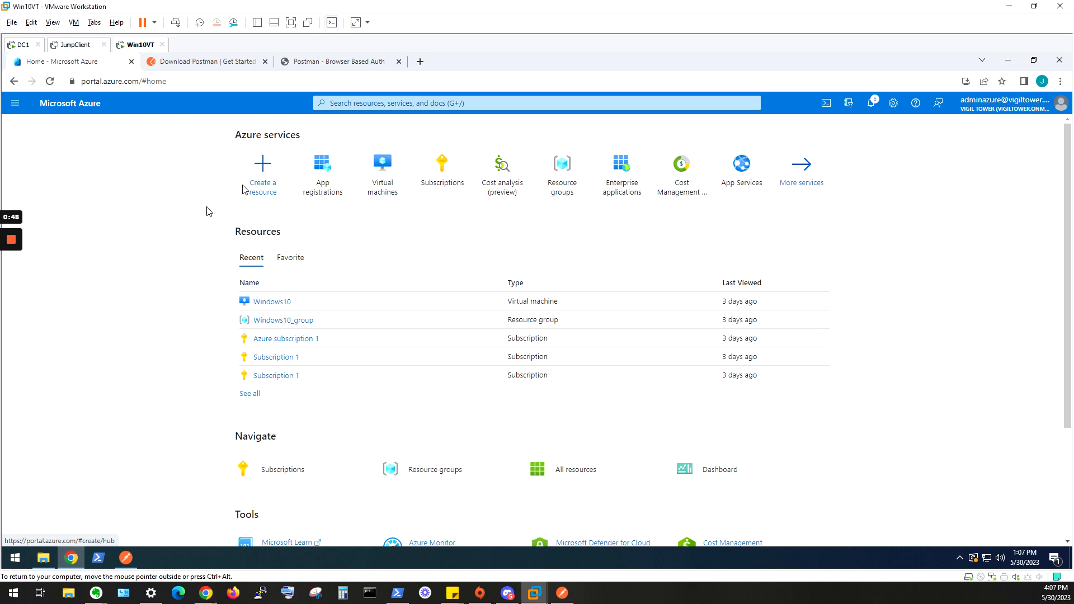
Open the App registrations service in the Azure portal.
{"action": "left_click", "coordinate": [366, 108]}
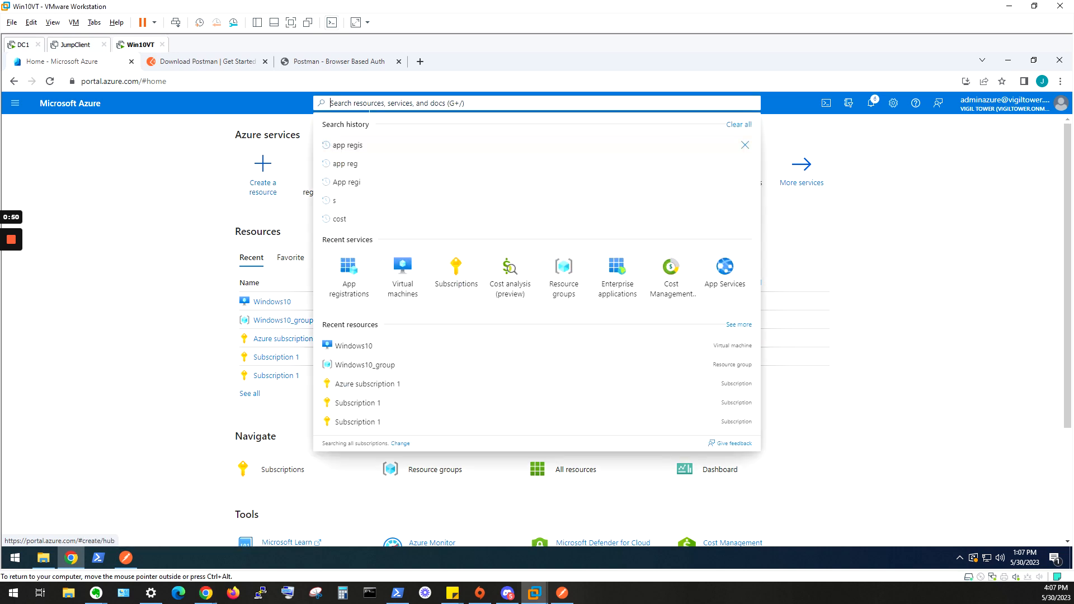
{"action": "left_click", "coordinate": [361, 292]}
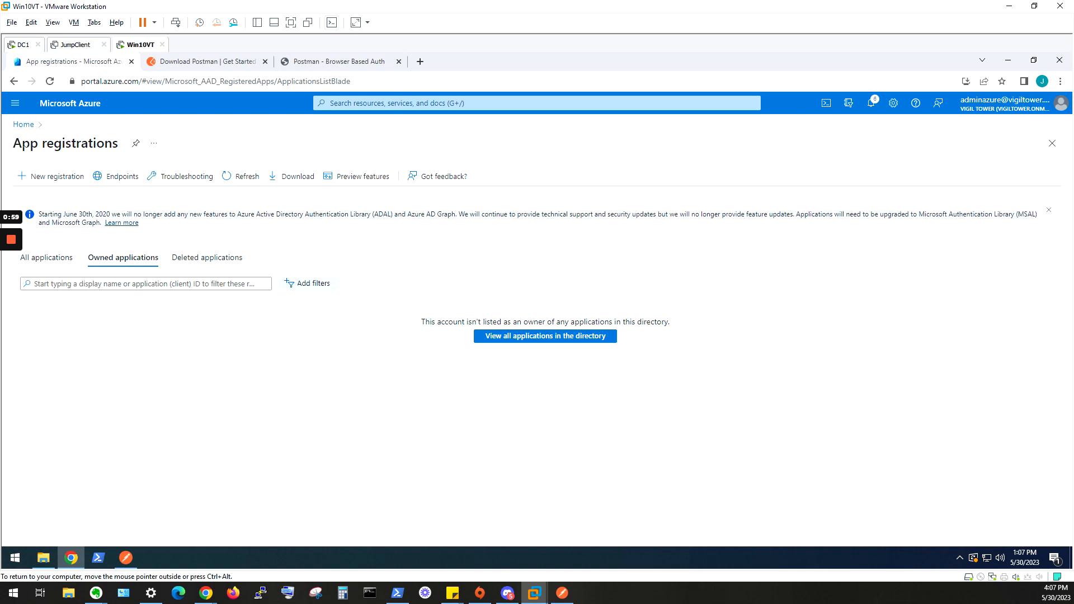
{"action": "left_click", "coordinate": [395, 102]}
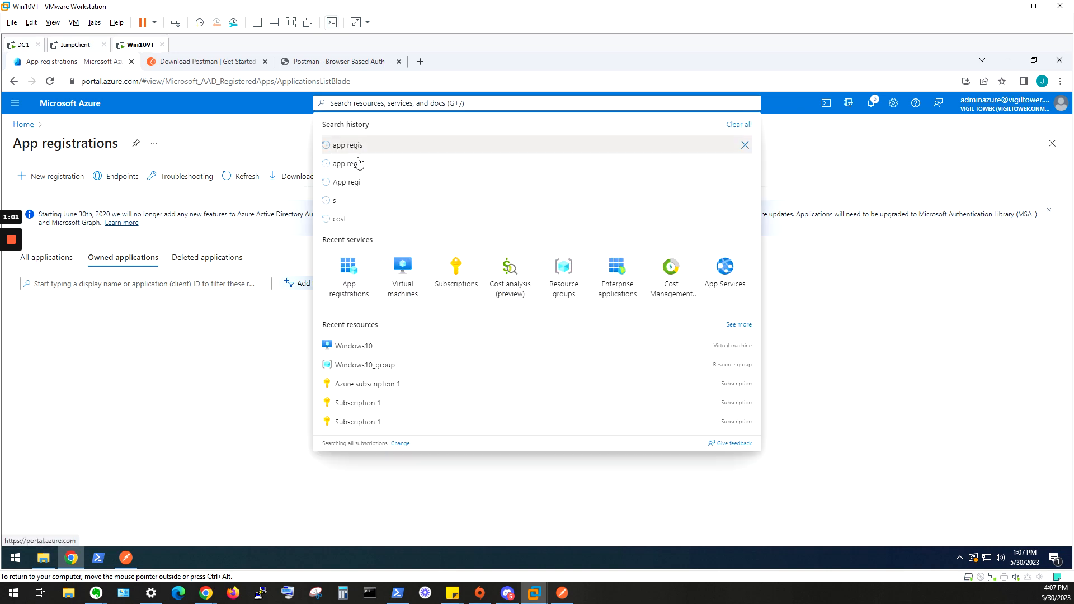
{"action": "left_click", "coordinate": [342, 291]}
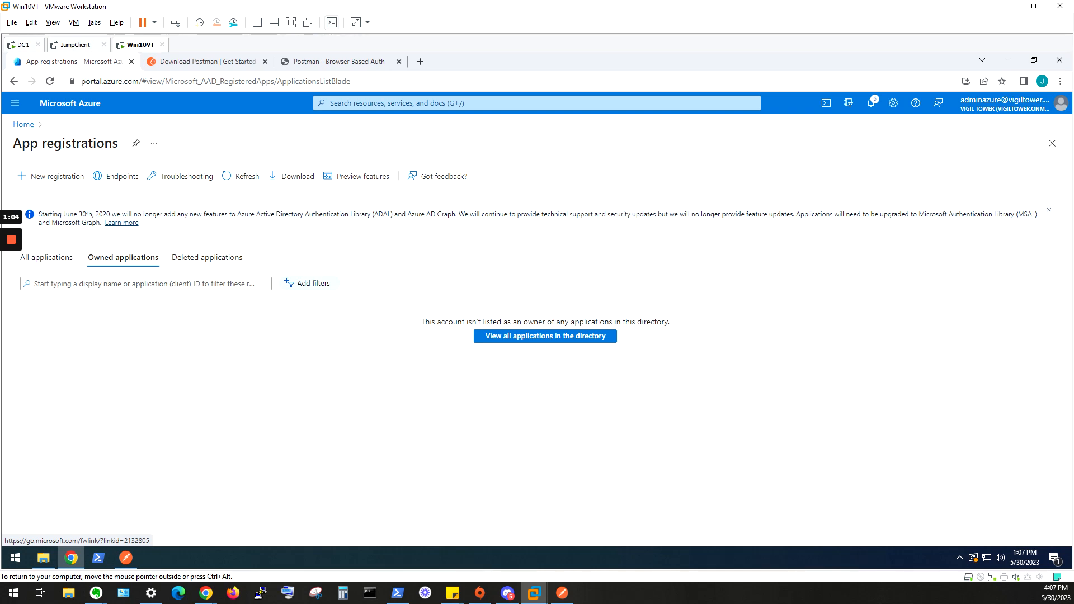
Register a new application named Postman.
{"action": "left_click", "coordinate": [50, 178]}
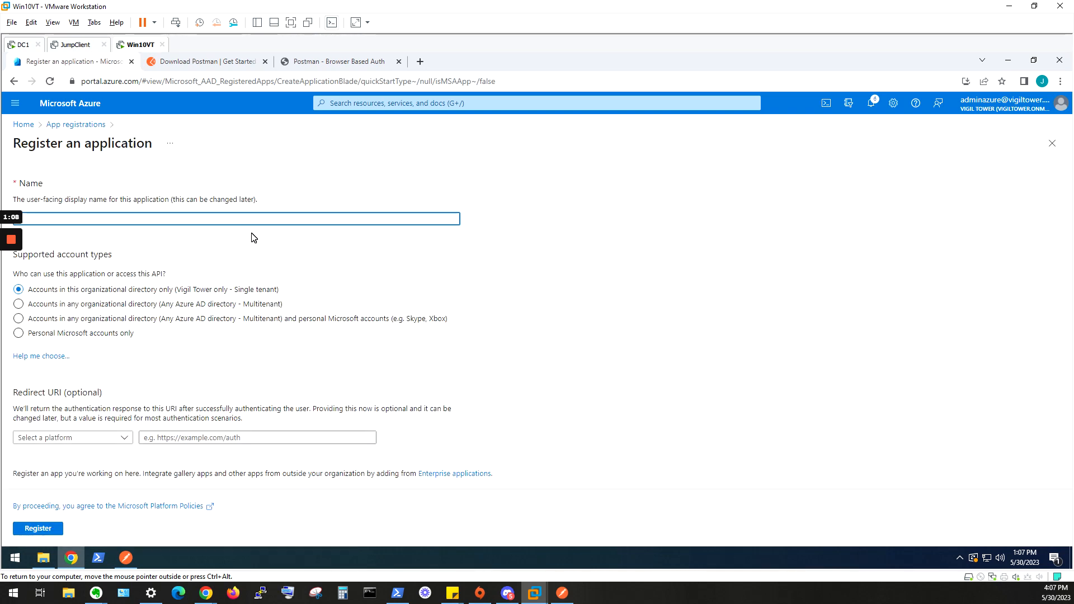
{"action": "type", "text": "Postman"}
{"action": "left_click", "coordinate": [25, 532]}
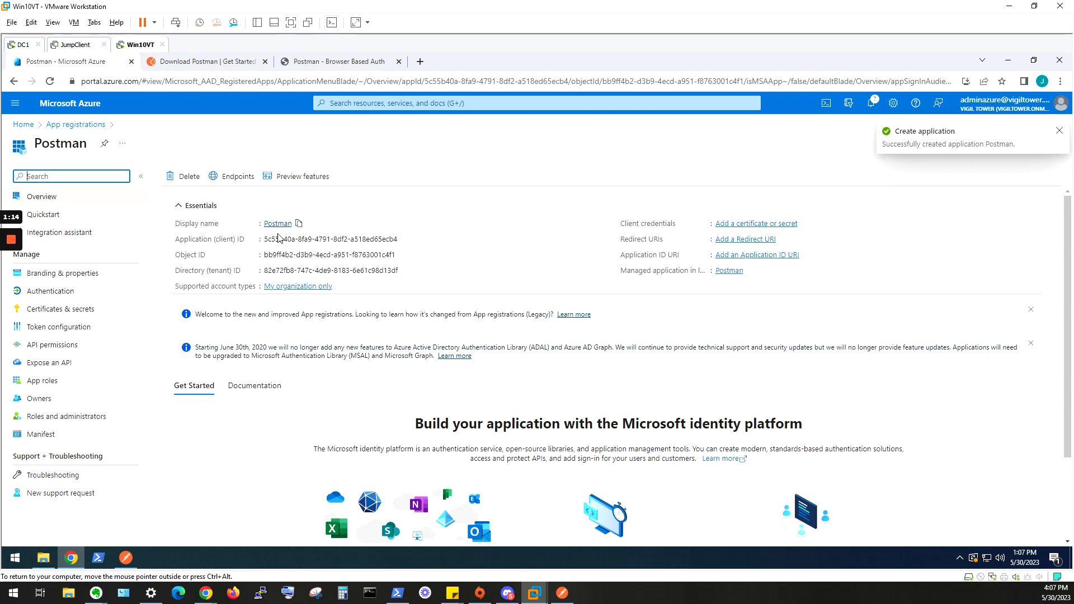
Remove all configured Microsoft Graph permissions from the Postman application's API permissions.
{"action": "left_click", "coordinate": [72, 349]}
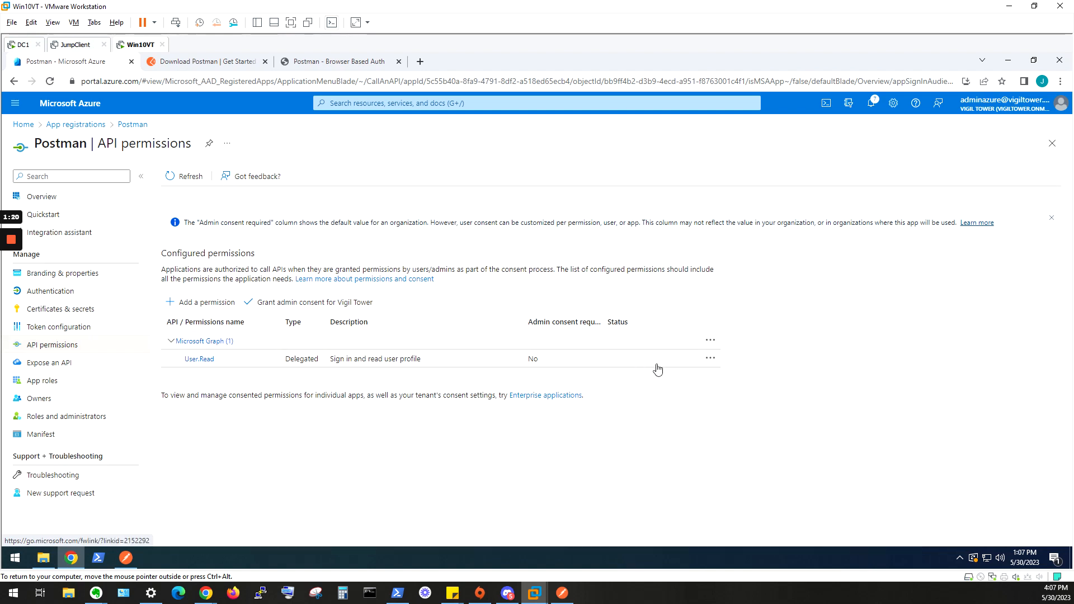
{"action": "left_click", "coordinate": [710, 343]}
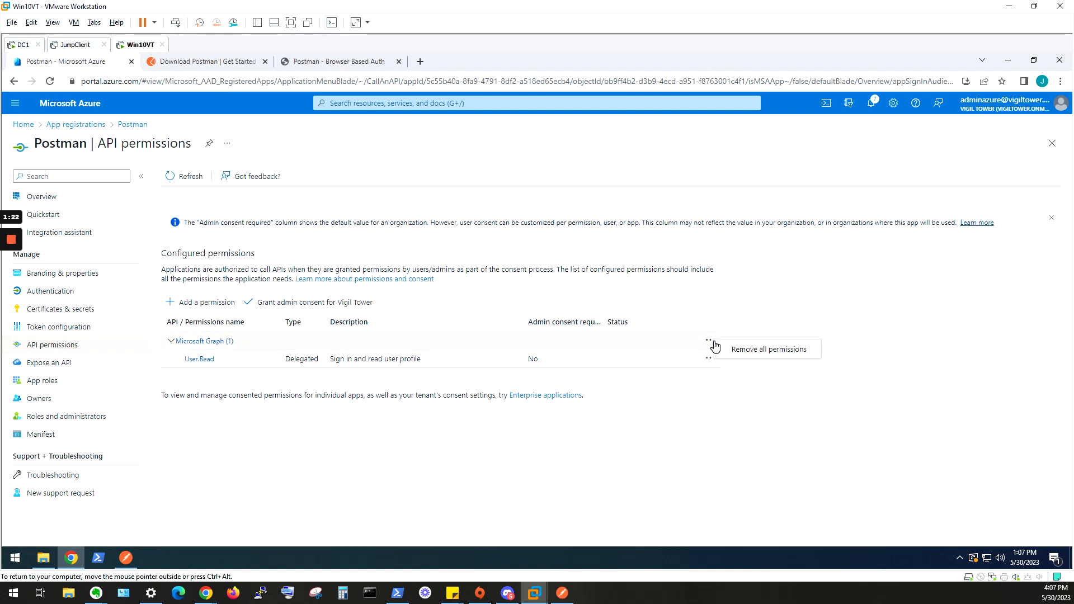
{"action": "left_click", "coordinate": [732, 351]}
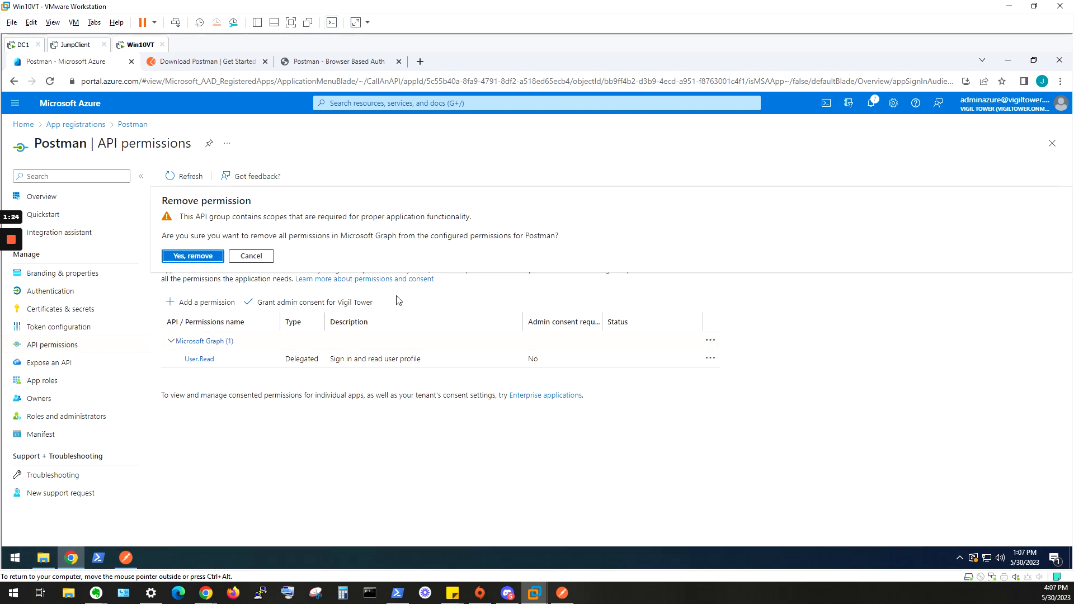
{"action": "left_click", "coordinate": [193, 257]}
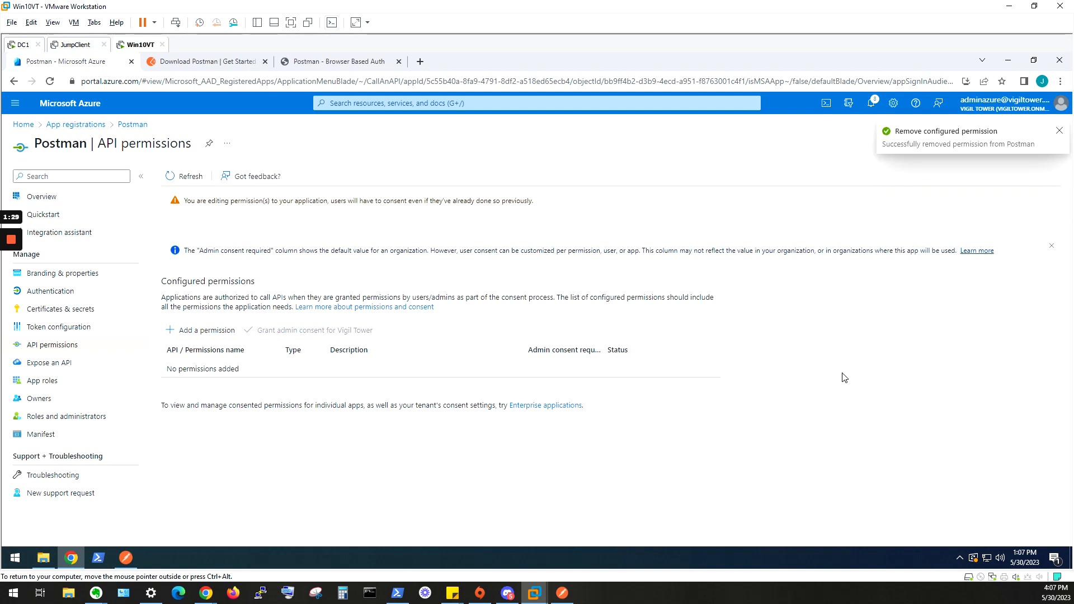
Add the Microsoft Graph application permission User.Read.All and grant admin consent for Vigil Tower.
{"action": "left_click", "coordinate": [207, 330]}
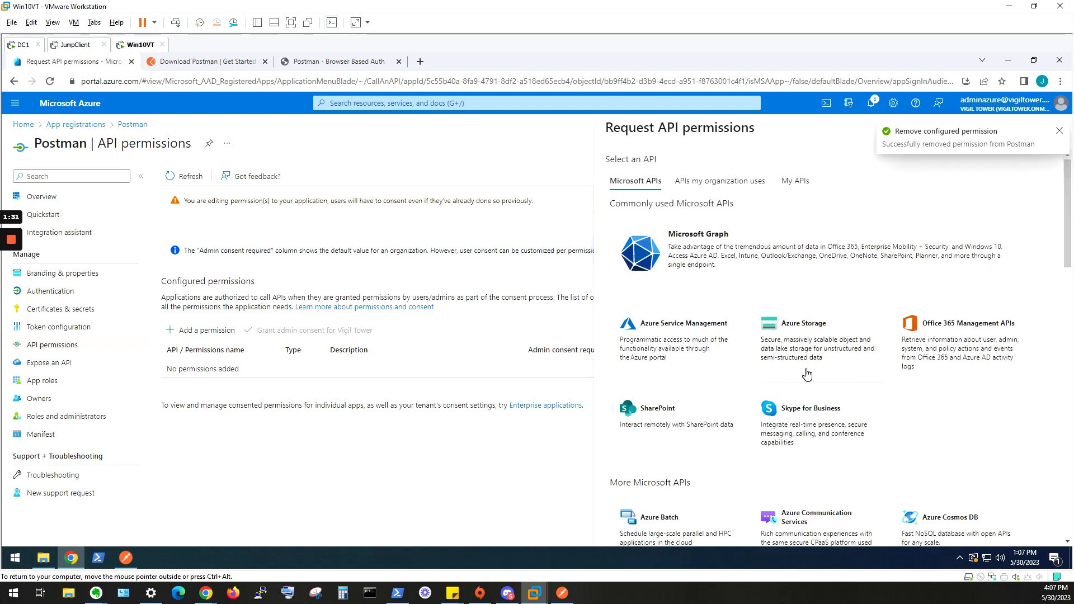
{"action": "left_click", "coordinate": [700, 277]}
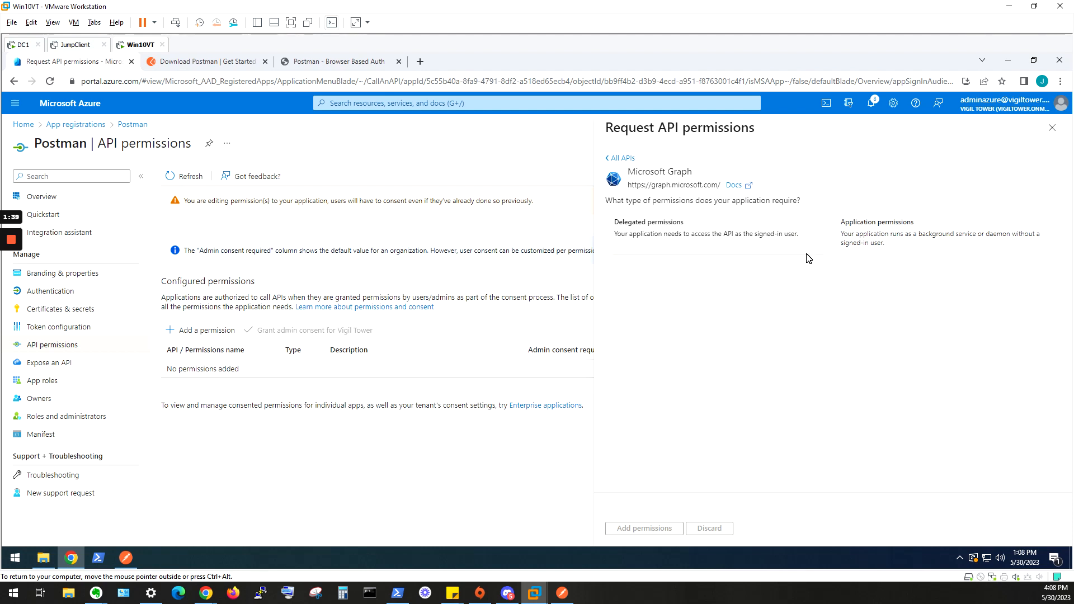
{"action": "left_click", "coordinate": [959, 248]}
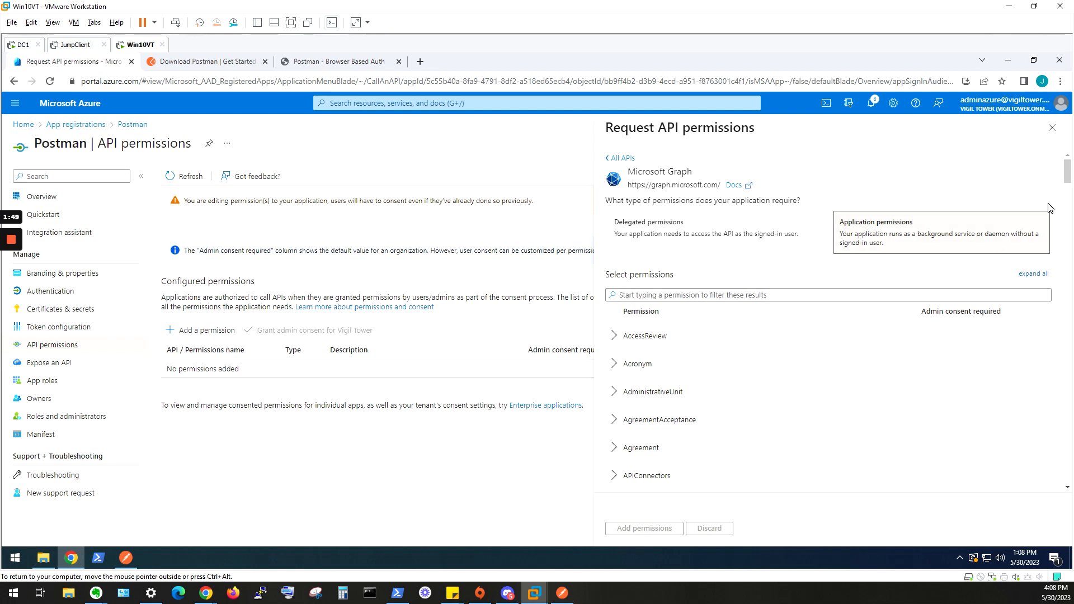
{"action": "left_click_drag", "start_coordinate": [1069, 180], "coordinate": [1068, 479]}
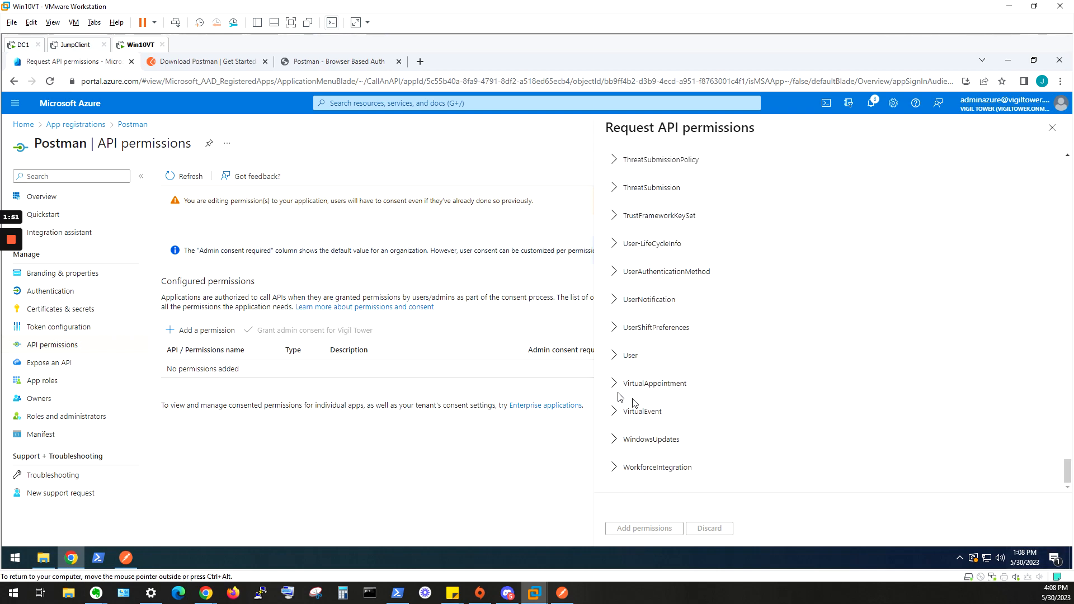
{"action": "left_click", "coordinate": [615, 357]}
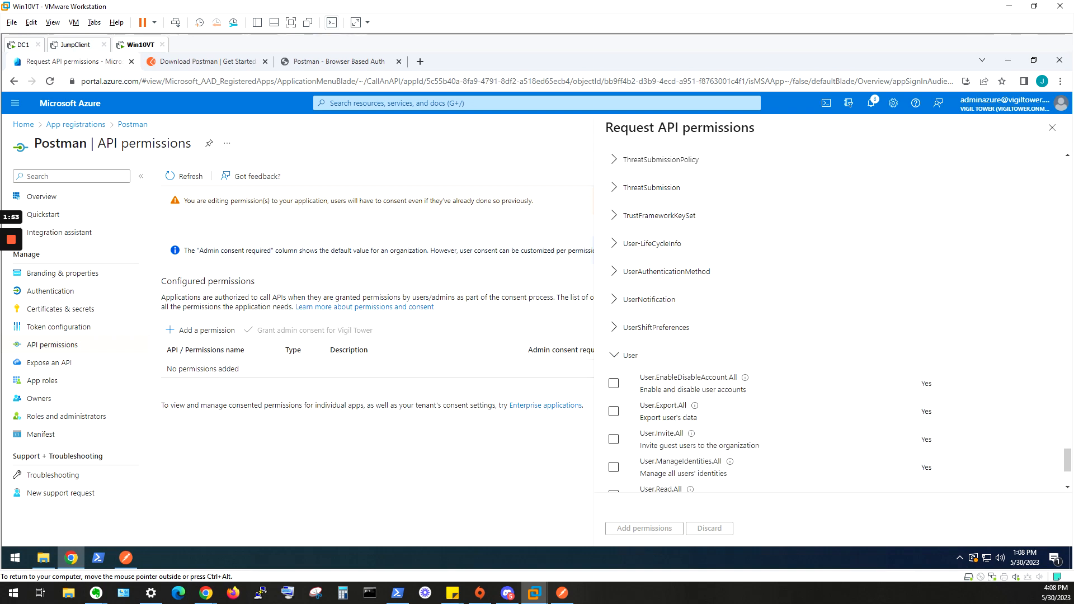
{"action": "scroll", "coordinate": [649, 429], "scroll_direction": "down", "scroll_amount": 2}
{"action": "left_click", "coordinate": [616, 385]}
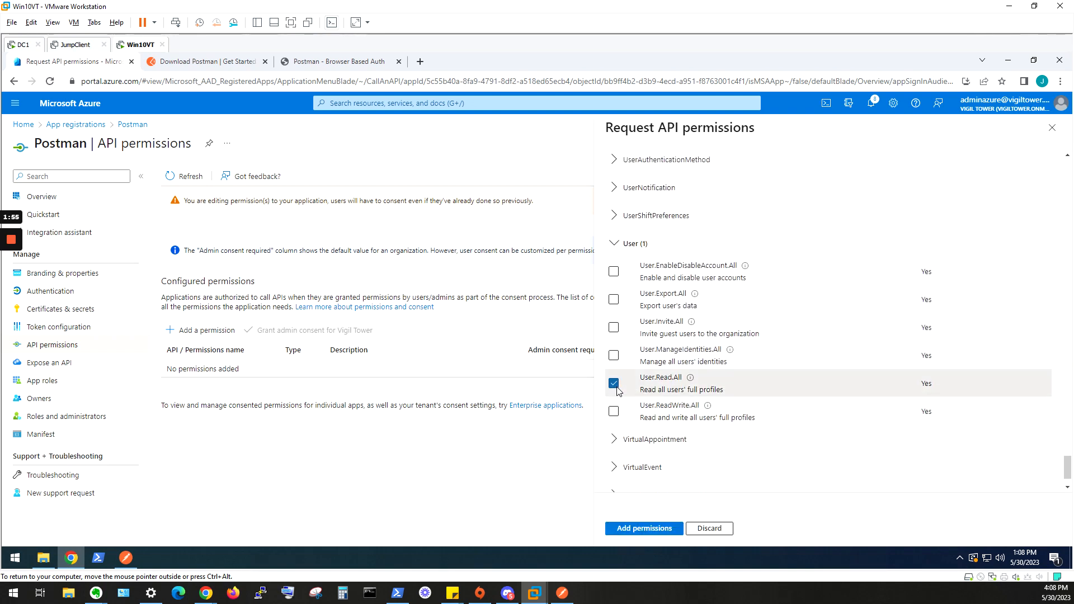
{"action": "left_click", "coordinate": [661, 530]}
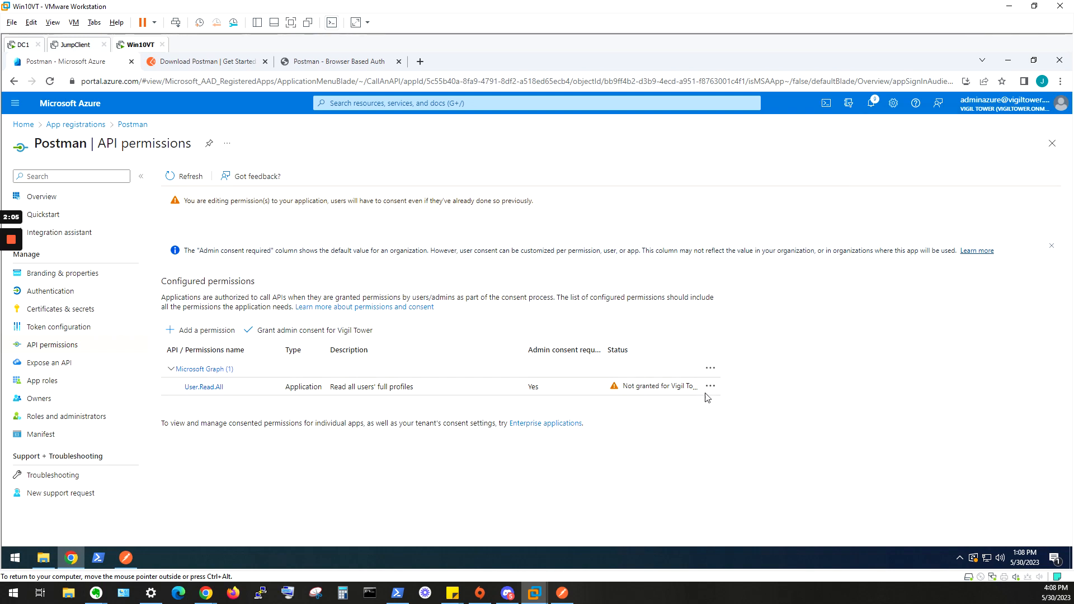
{"action": "left_click", "coordinate": [269, 337]}
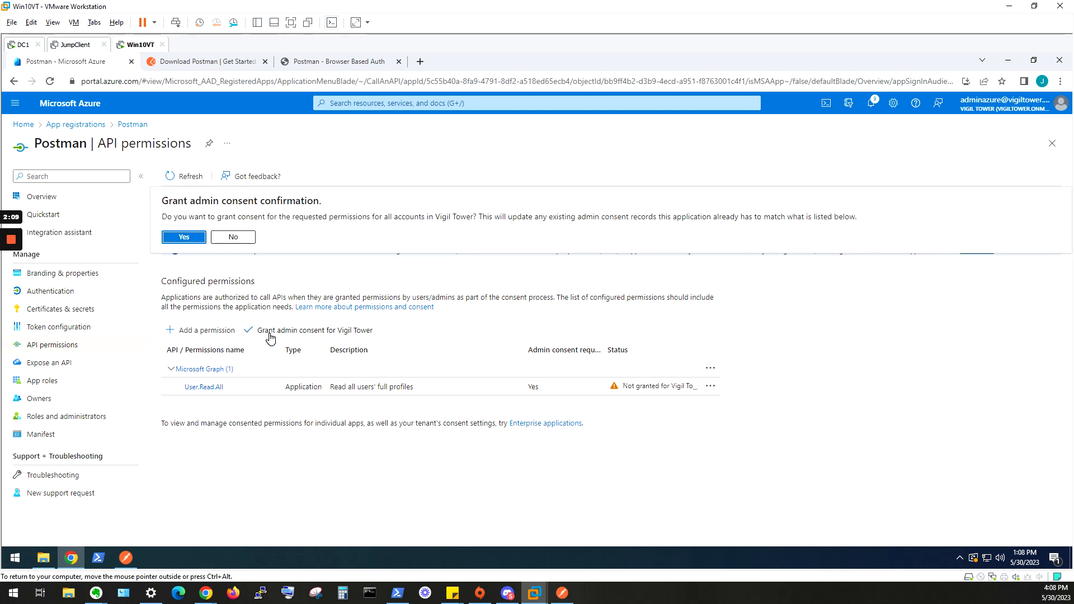
{"action": "left_click", "coordinate": [184, 237]}
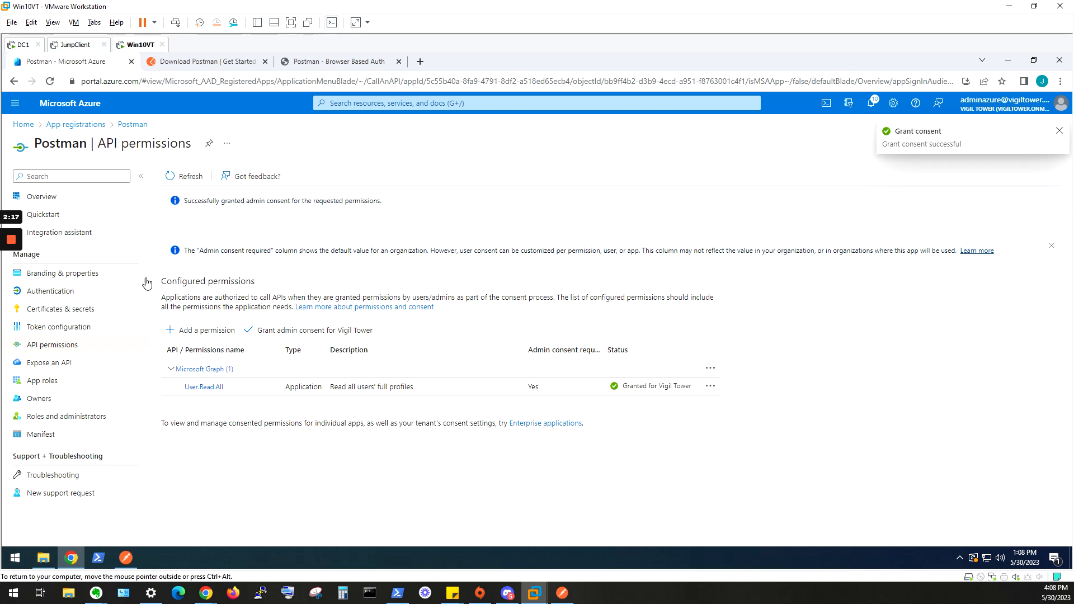
Add a client secret with the description Postman to the application.
{"action": "left_click", "coordinate": [68, 315]}
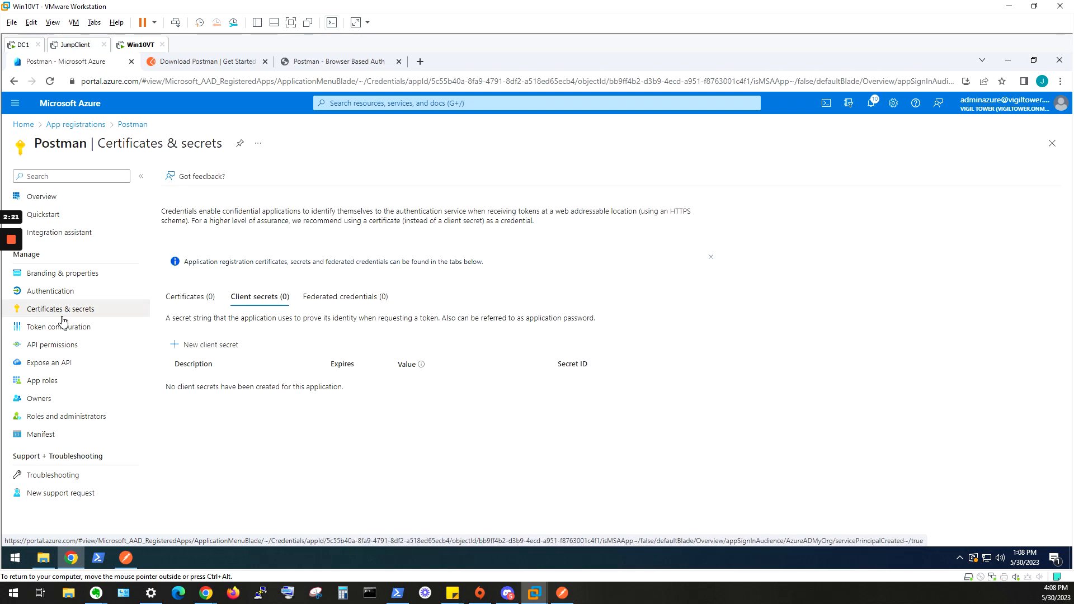
{"action": "left_click", "coordinate": [213, 352]}
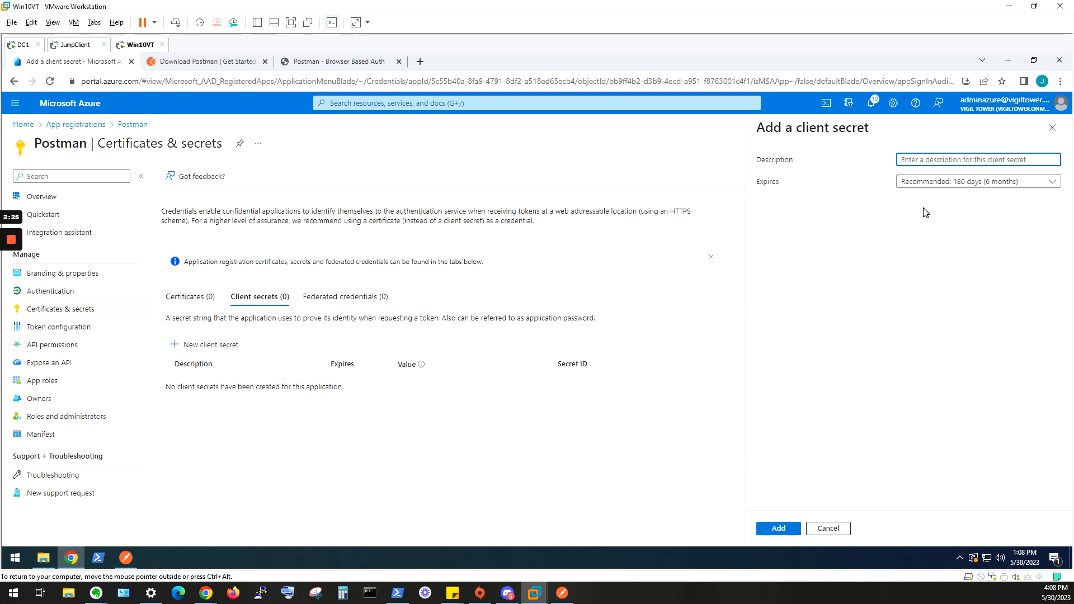
{"action": "type", "text": "Postman"}
{"action": "left_click", "coordinate": [778, 529]}
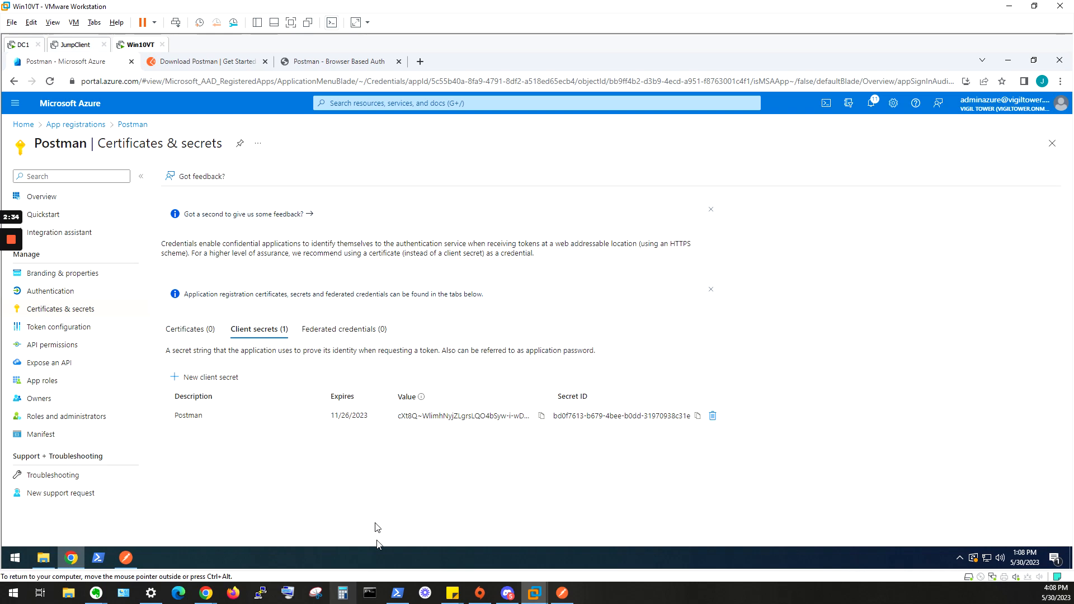
Copy the OAuth 2.0 token endpoint (v2) URL from the application's endpoints and switch to the Postman app.
{"action": "left_click", "coordinate": [48, 201]}
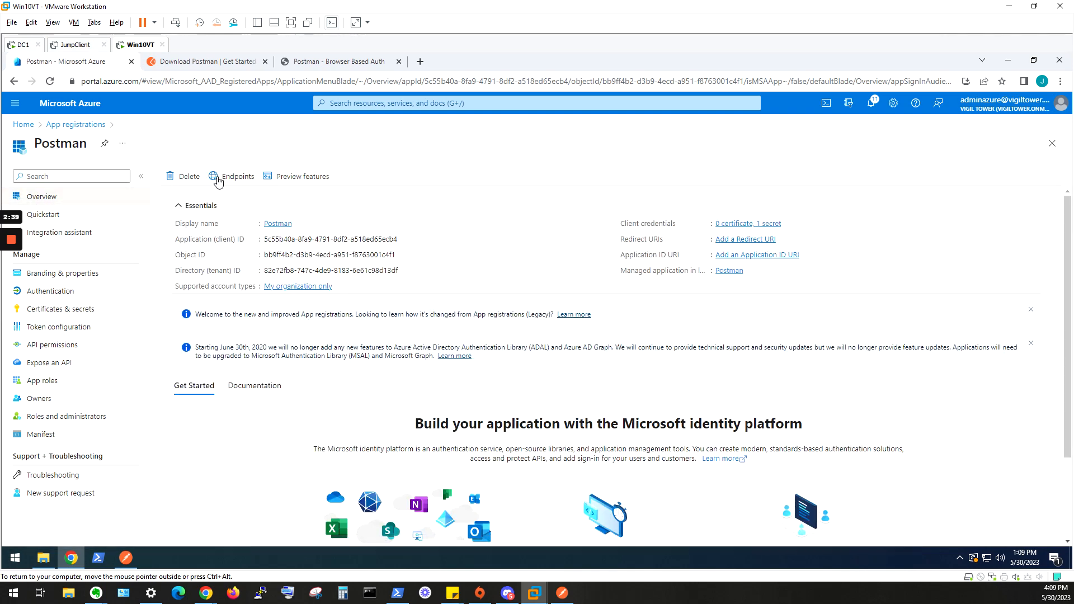
{"action": "left_click", "coordinate": [218, 178]}
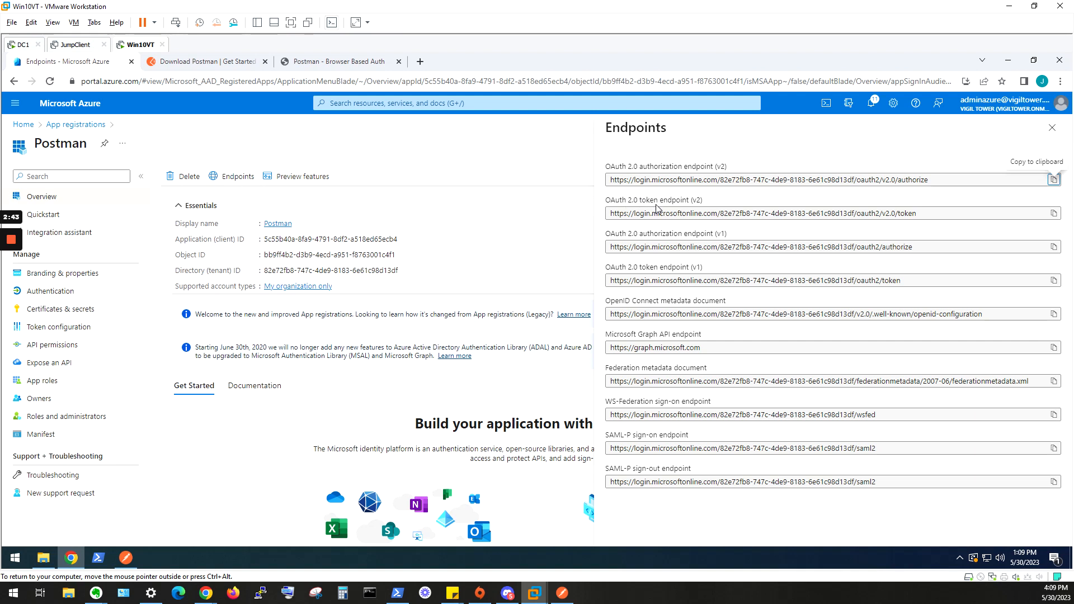
{"action": "left_click", "coordinate": [715, 213]}
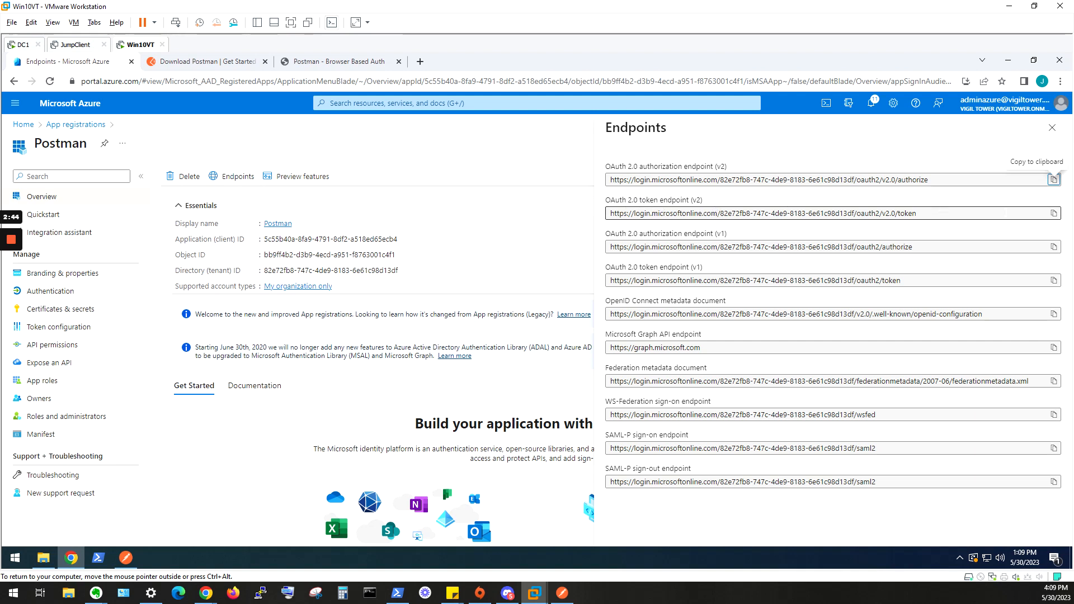
{"action": "left_click", "coordinate": [1052, 216]}
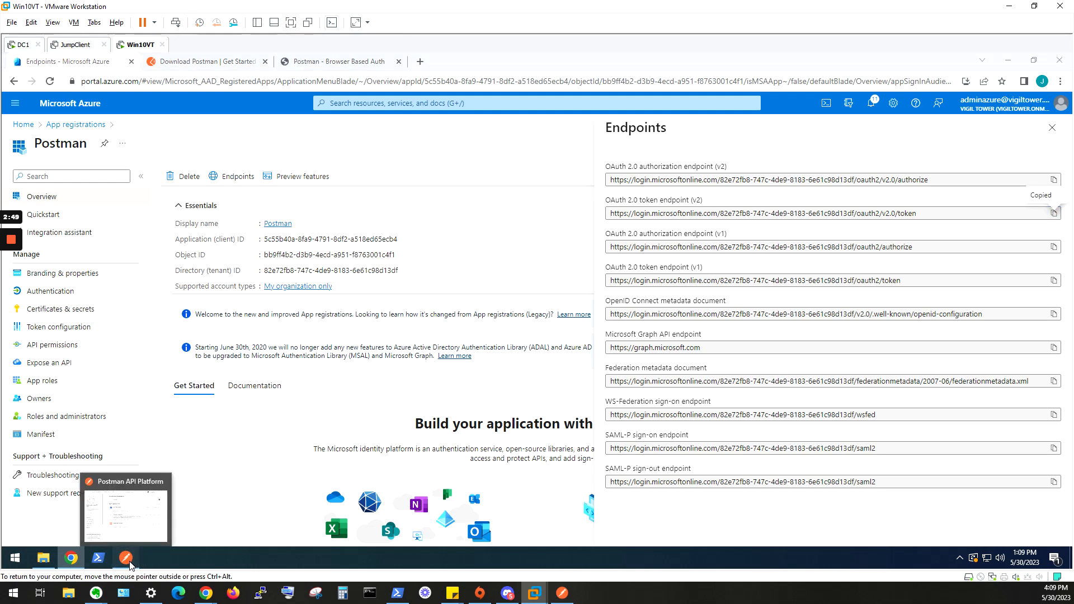
{"action": "left_click", "coordinate": [129, 561]}
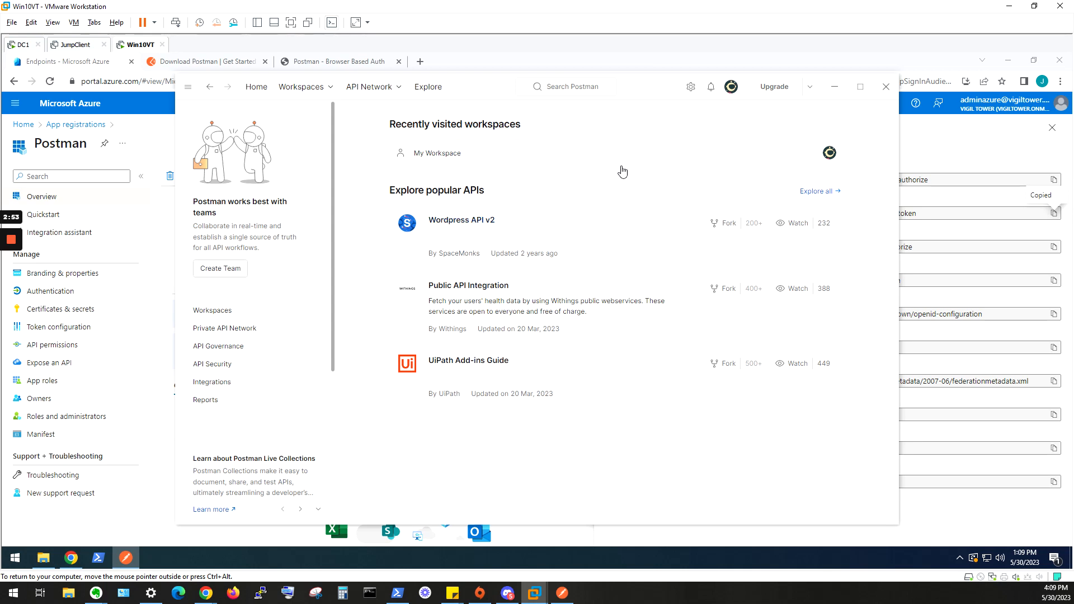
Create a POST request in My Workspace with the copied OAuth 2.0 token endpoint (v2) URL as its address.
{"action": "left_click", "coordinate": [433, 157]}
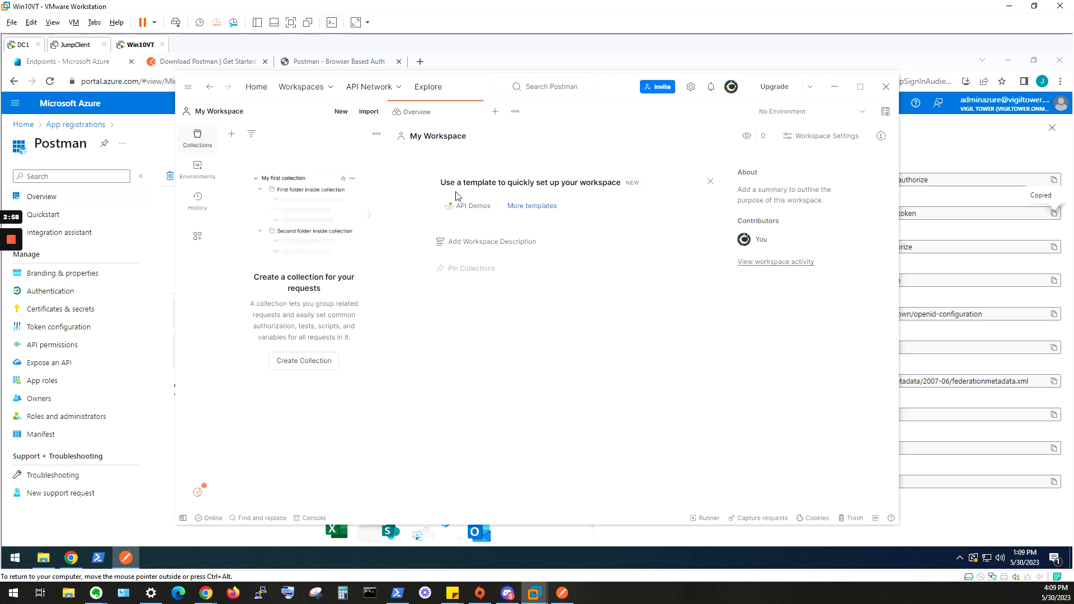
{"action": "left_click", "coordinate": [495, 112]}
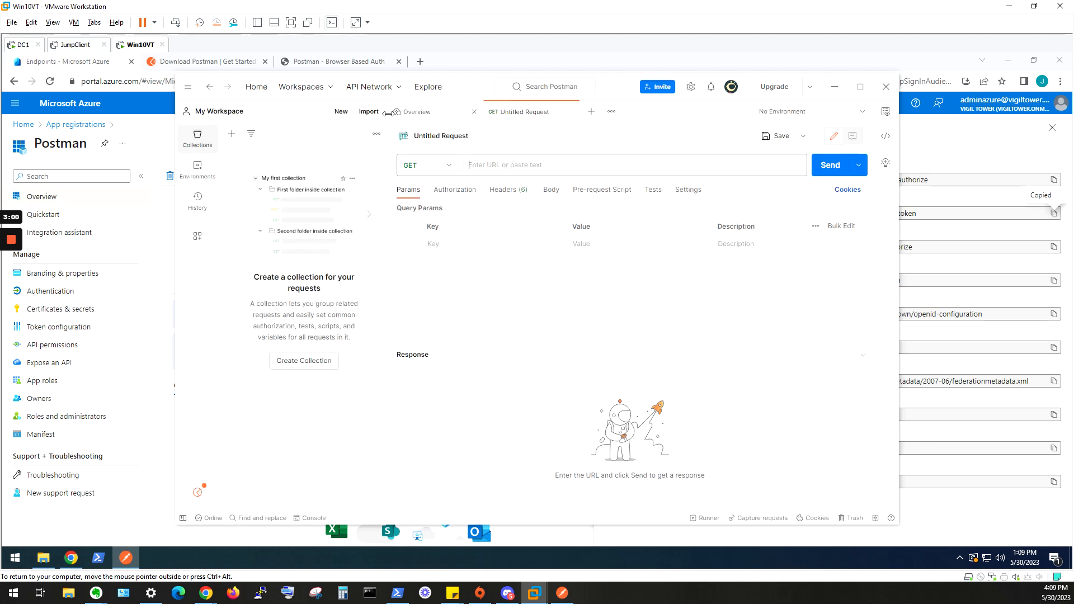
{"action": "left_click", "coordinate": [502, 165]}
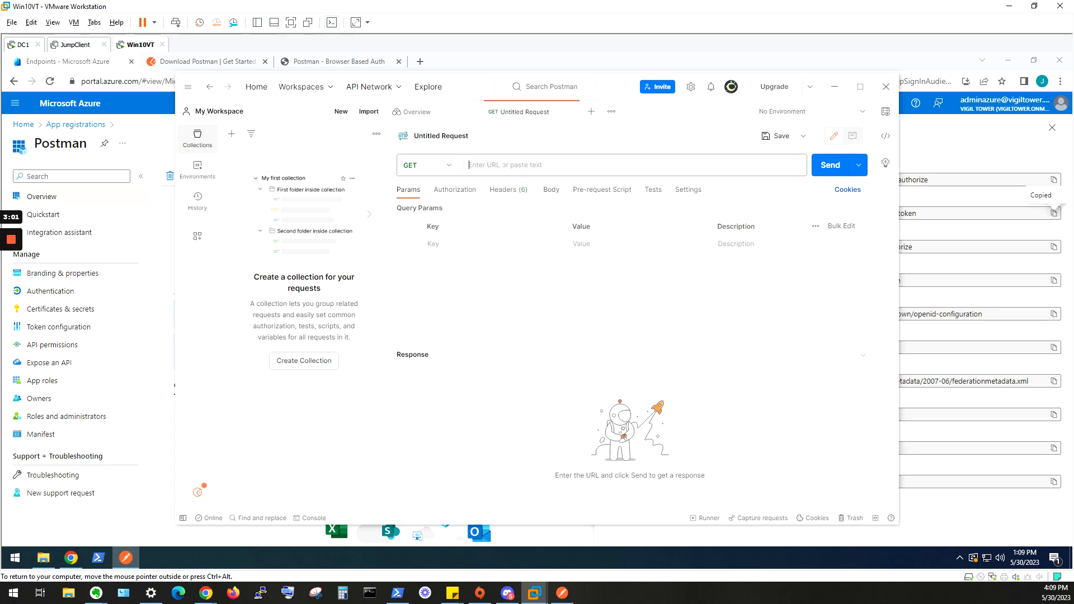
{"action": "left_click", "coordinate": [451, 167]}
{"action": "left_click", "coordinate": [446, 211]}
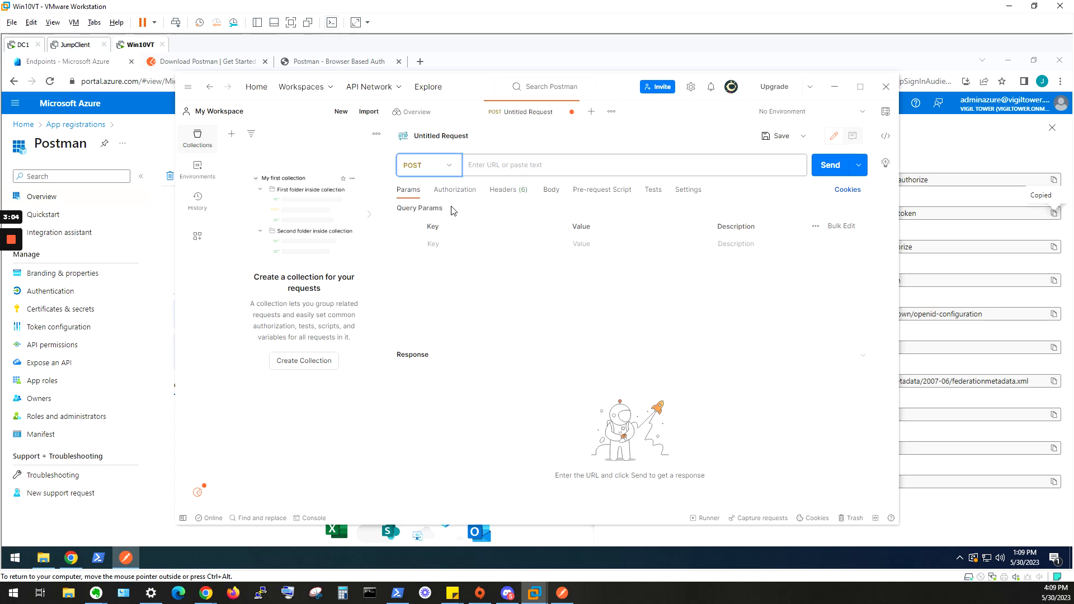
{"action": "left_click", "coordinate": [484, 168]}
{"action": "key", "text": "ctrl+v"}
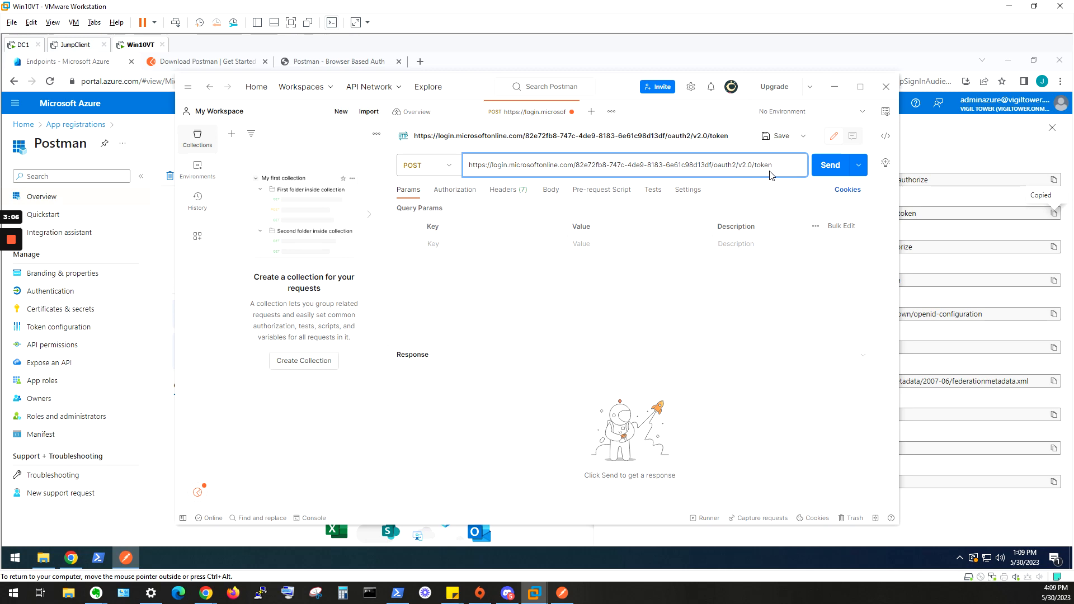
Set the request body to x-www-form-urlencoded and add the key grant_type with the value client_credentials.
{"action": "left_click", "coordinate": [502, 246]}
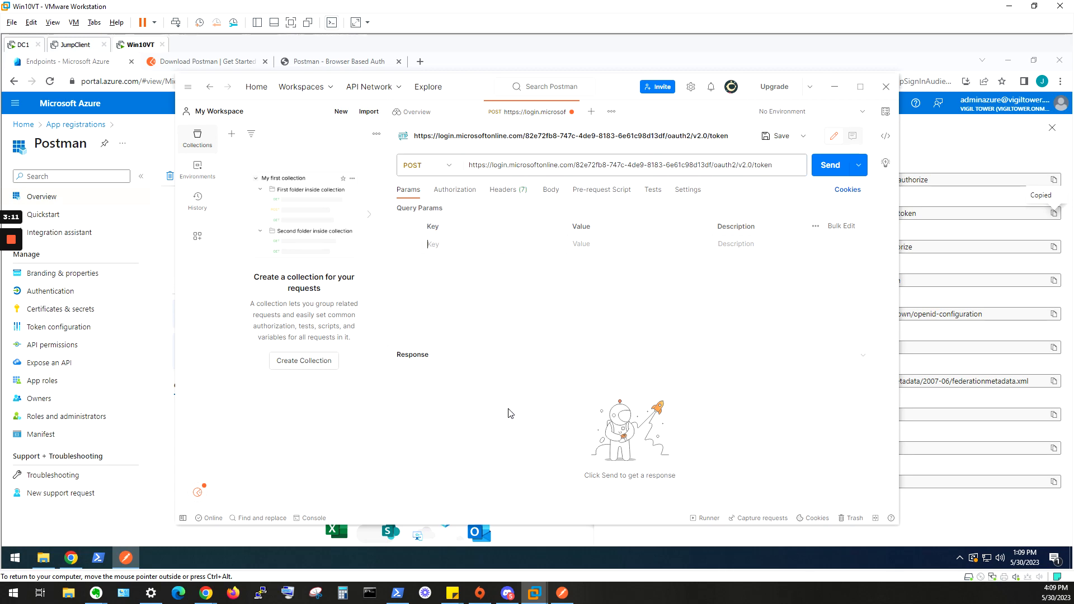
{"action": "left_click", "coordinate": [551, 196]}
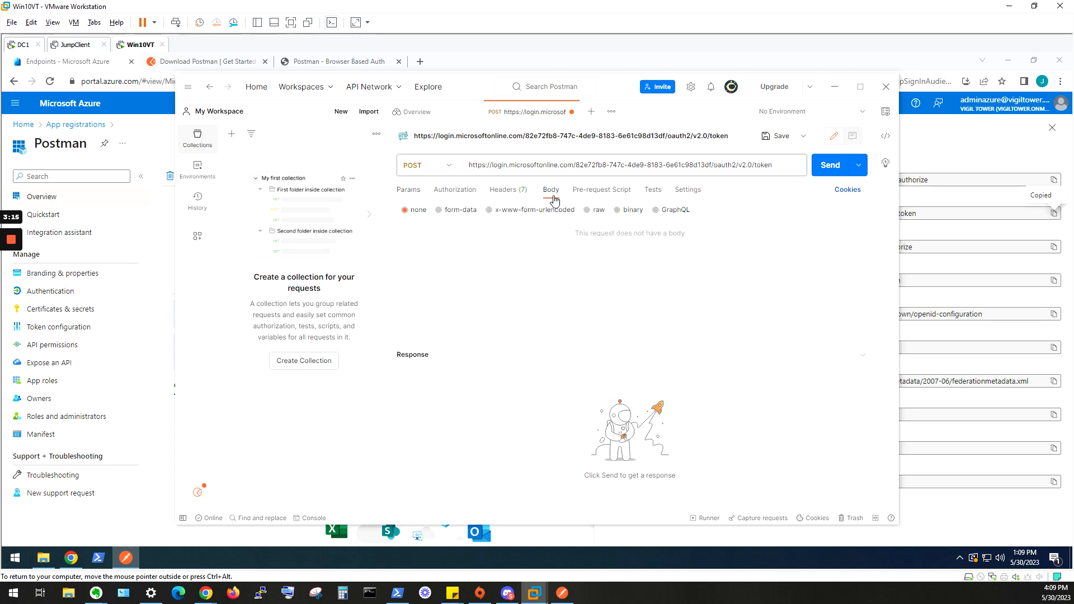
{"action": "left_click", "coordinate": [492, 214]}
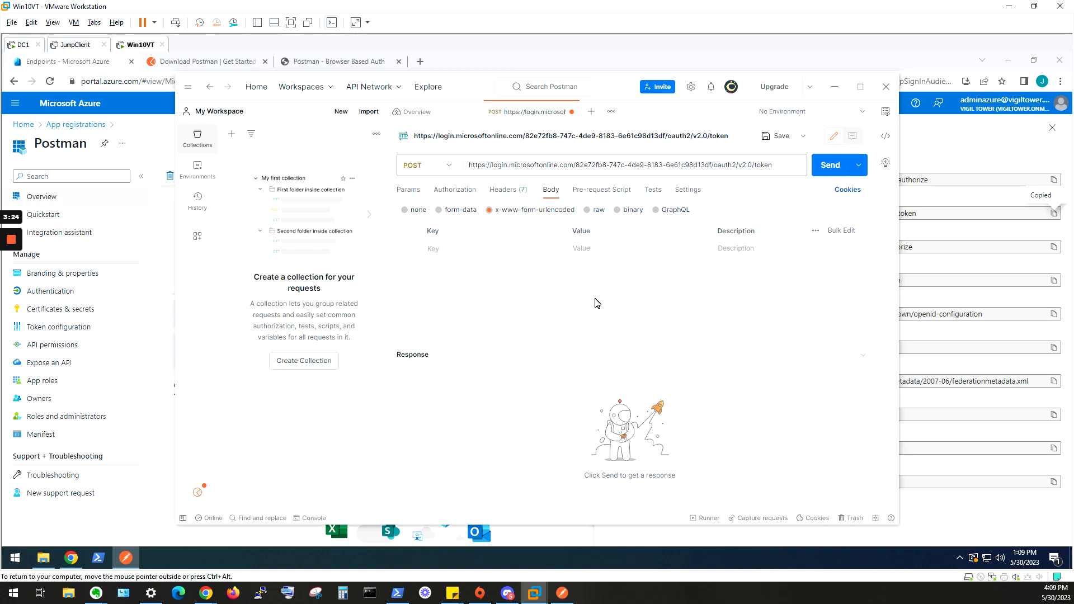
{"action": "type", "text": "grant_type"}
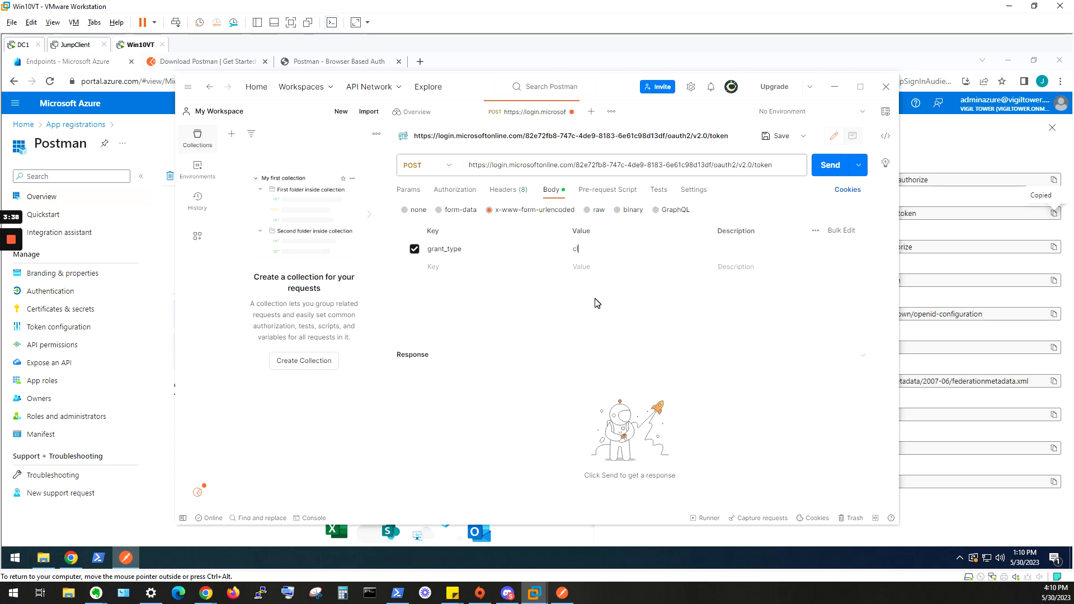
{"action": "type", "text": "credential"}
{"action": "type", "text": "sco"}
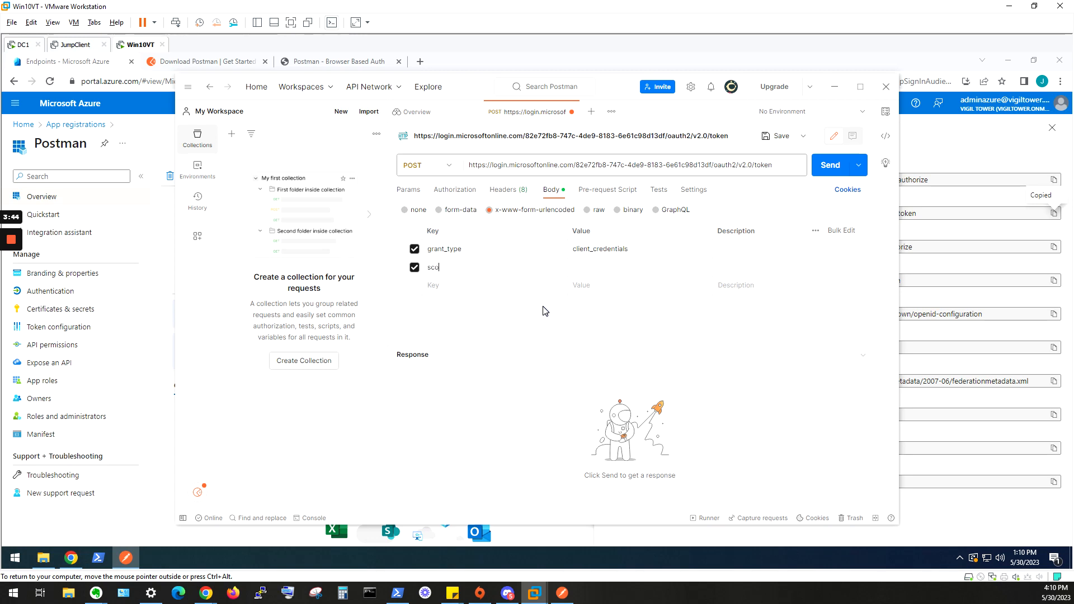
{"action": "type", "text": "https://graph.microso"}
{"action": "key", "text": "BackSpace"}
{"action": "type", "text": "ft.com/.default"}
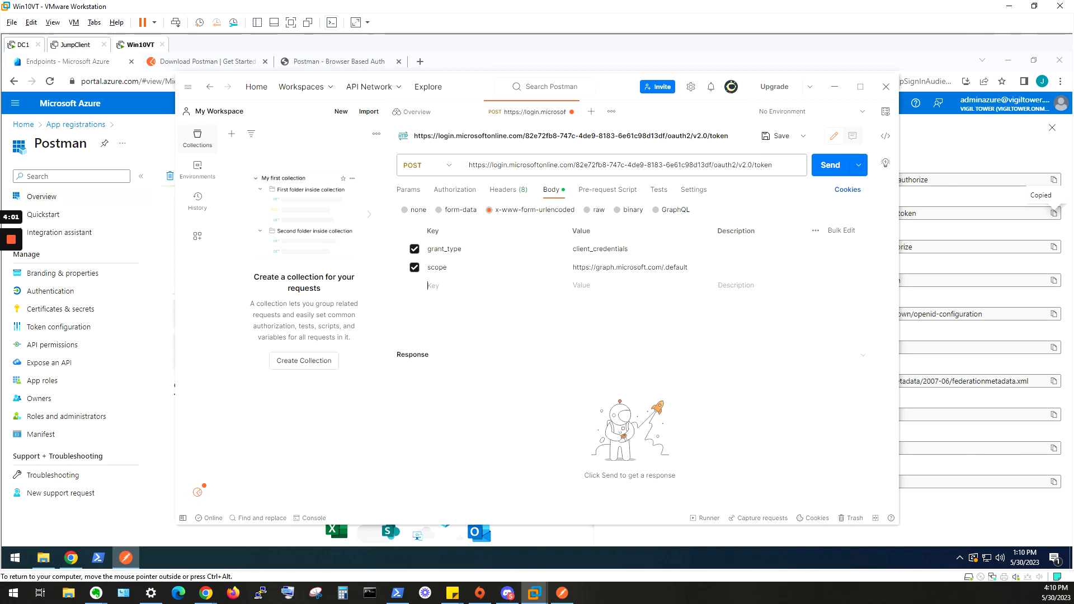
{"action": "type", "text": "client_id"}
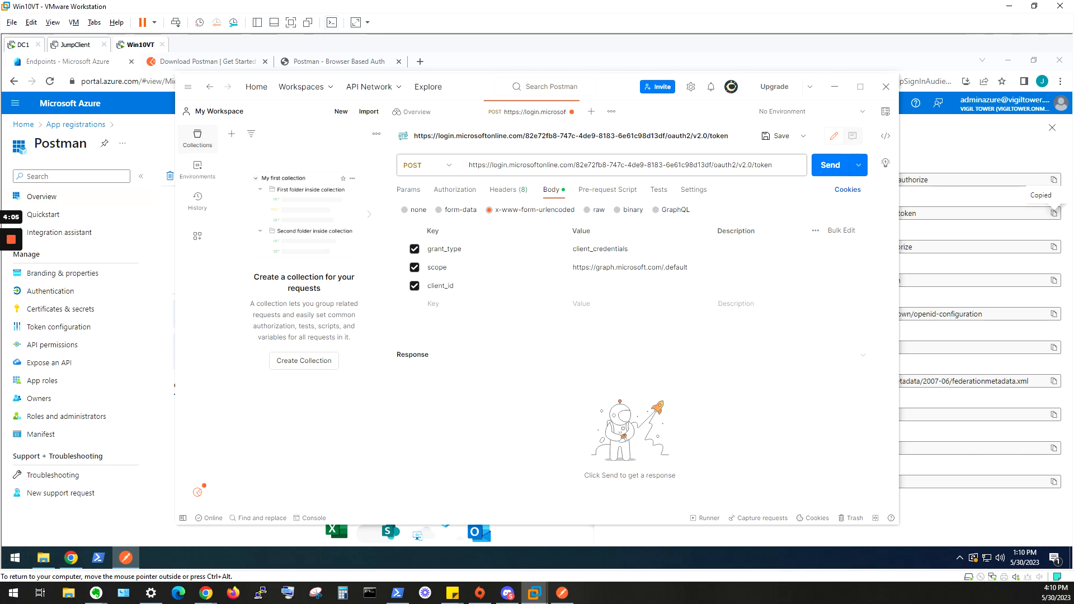
{"action": "type", "text": "client_secret"}
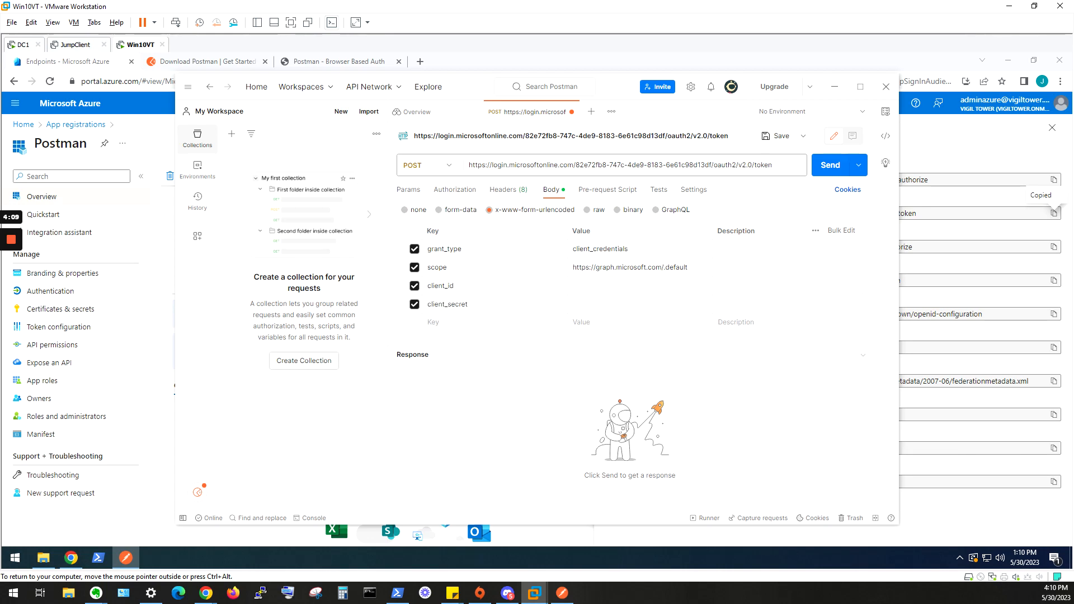
Add the body keys client_id and client_secret, and fill client_id with the application (client) ID copied from the app's overview in the Azure portal.
{"action": "left_click", "coordinate": [66, 66]}
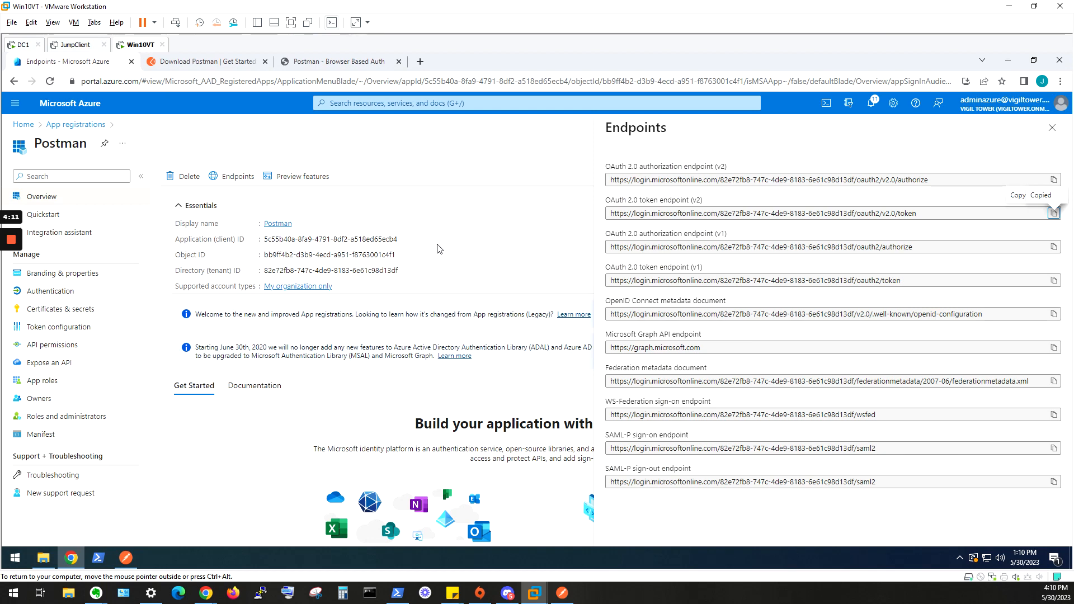
{"action": "left_click", "coordinate": [1052, 128]}
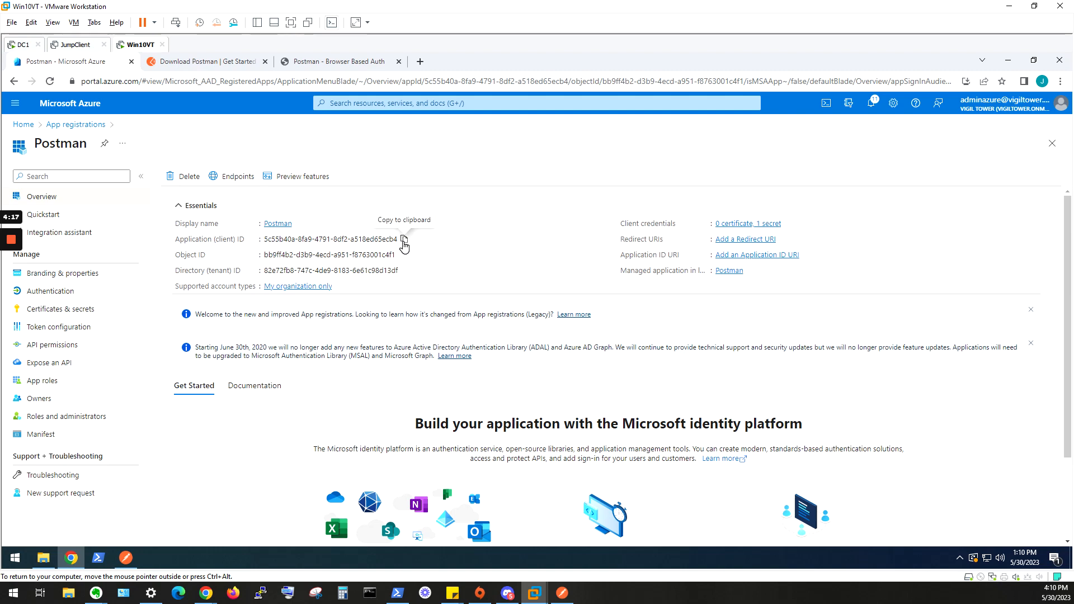
{"action": "left_click", "coordinate": [403, 241]}
{"action": "left_click", "coordinate": [126, 558]}
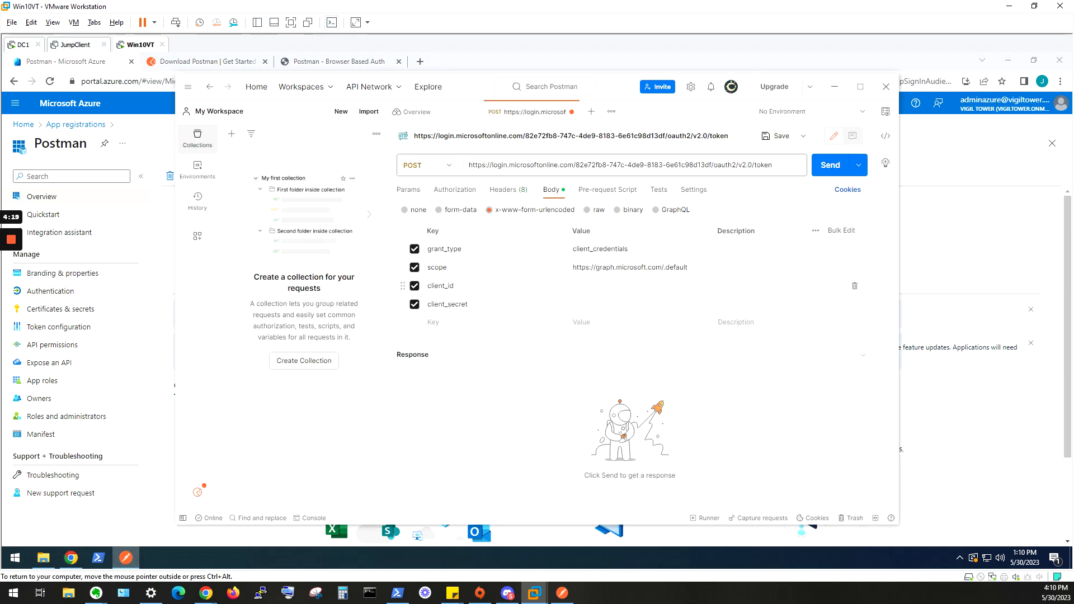
{"action": "left_click", "coordinate": [668, 293]}
{"action": "key", "text": "ctrl+v"}
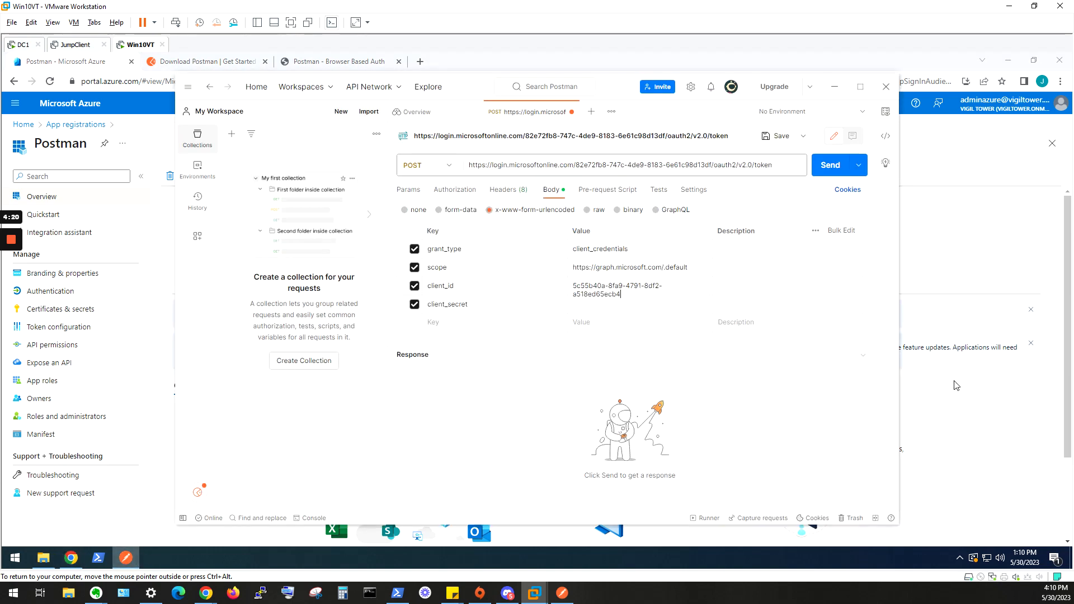
Switch to the Azure portal and copy the value of the Postman application's client secret.
{"action": "left_click", "coordinate": [981, 446]}
{"action": "left_click", "coordinate": [108, 311]}
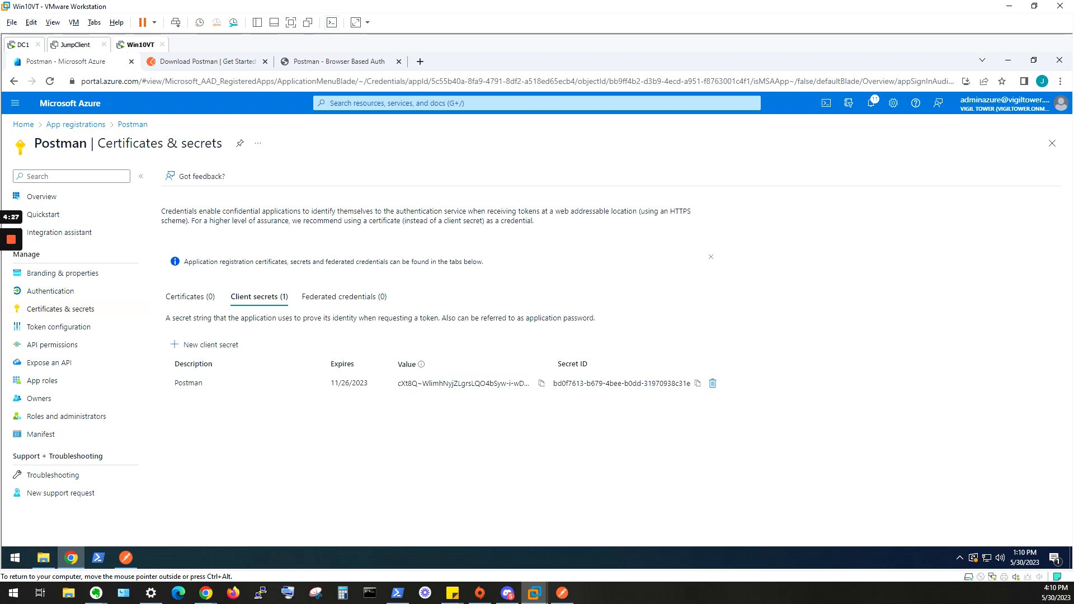
{"action": "left_click", "coordinate": [541, 383]}
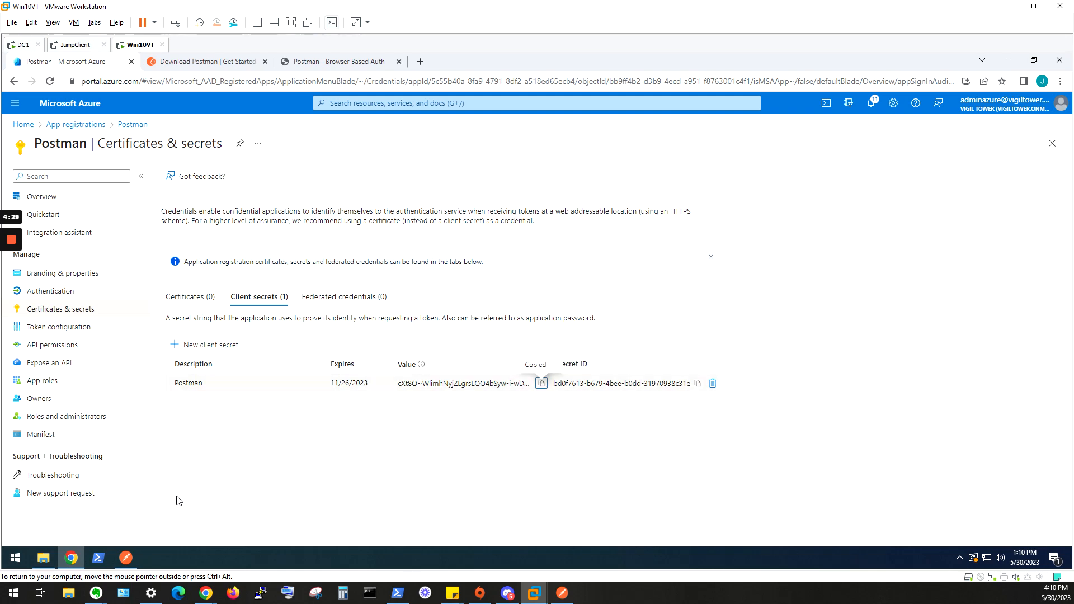
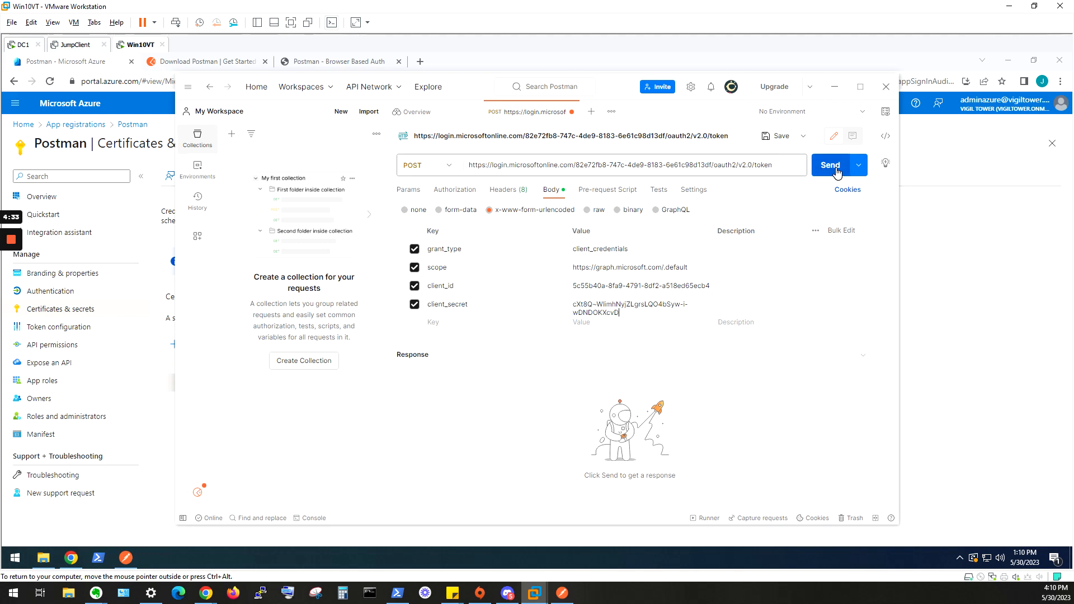
Send the token request and copy the full access_token value from the JSON response body.
{"action": "left_click", "coordinate": [836, 170]}
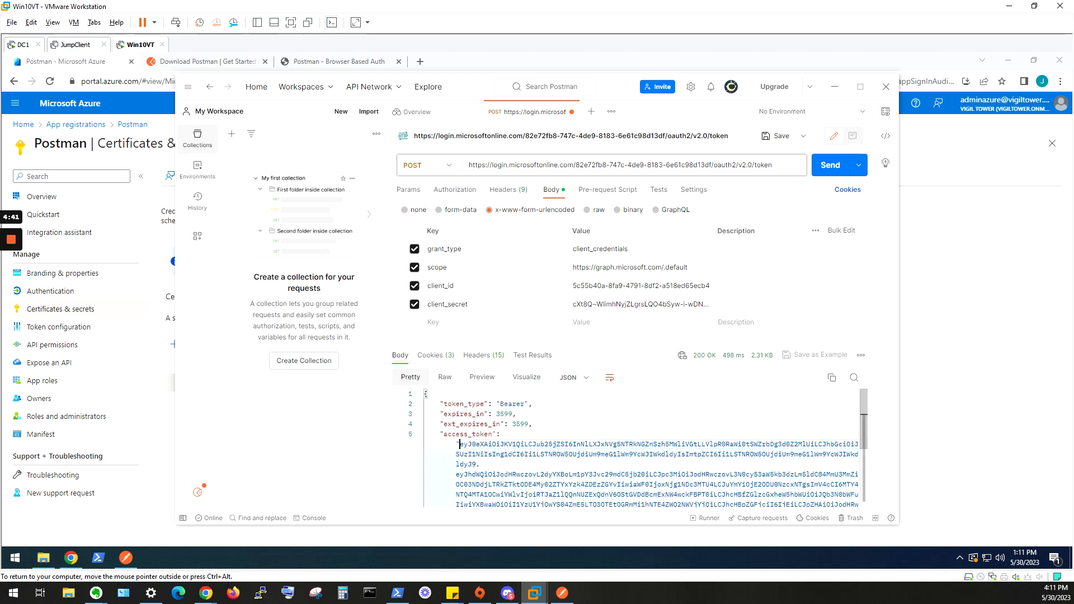
{"action": "scroll", "coordinate": [460, 445], "scroll_direction": "down", "scroll_amount": 3}
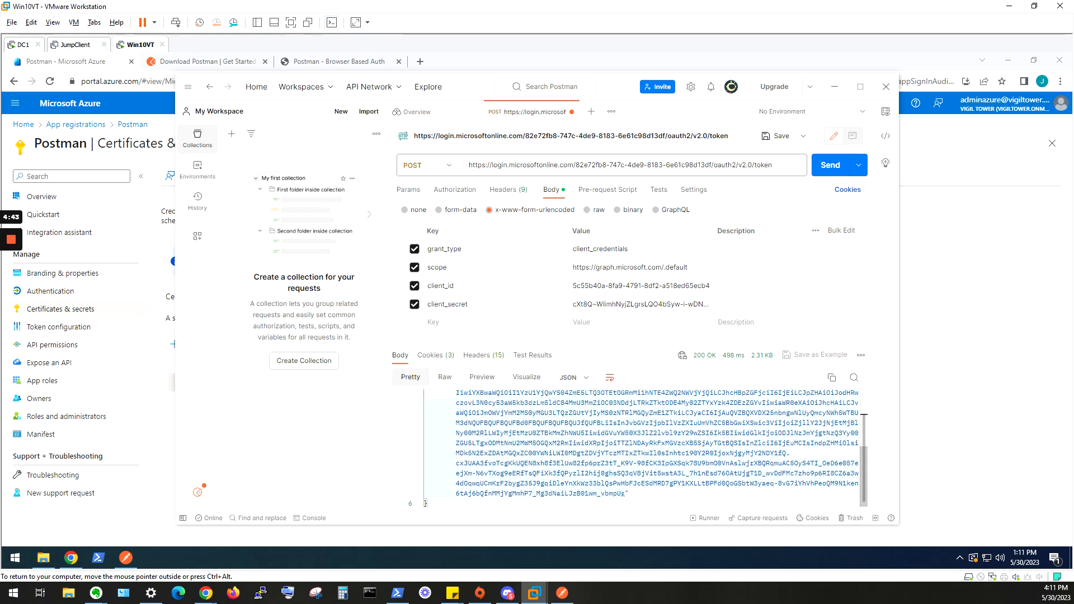
{"action": "triple_click", "coordinate": [603, 401]}
{"action": "triple_click", "coordinate": [602, 401]}
{"action": "right_click", "coordinate": [602, 401]}
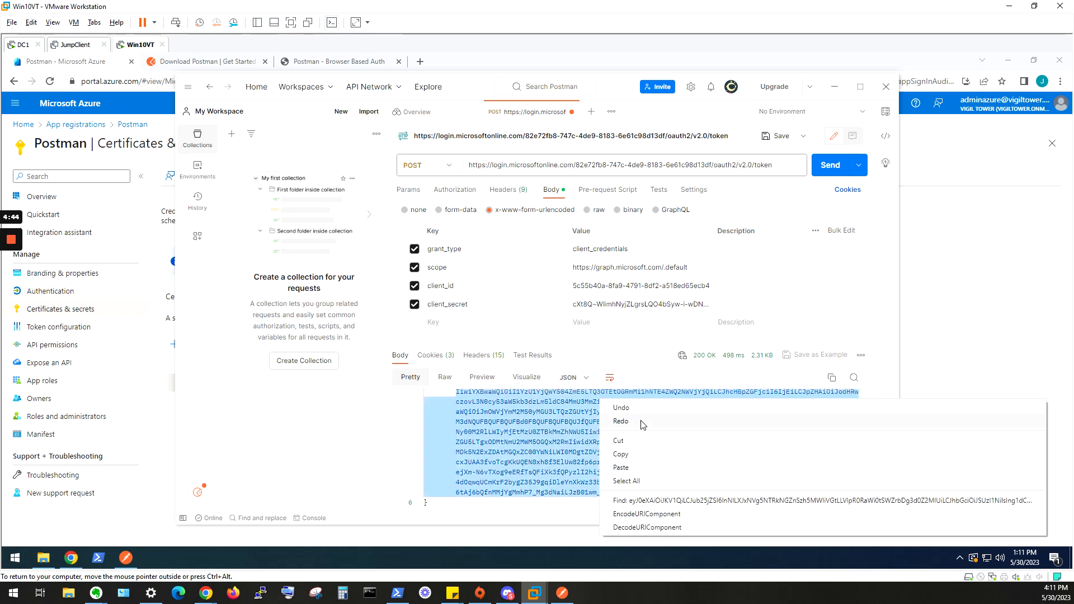
{"action": "left_click", "coordinate": [636, 453]}
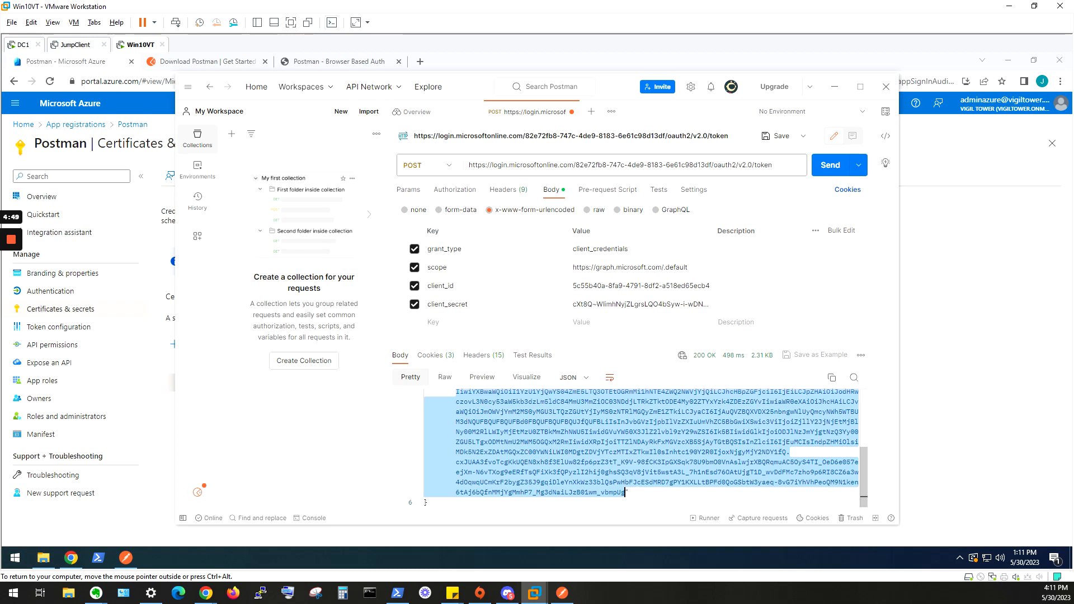
{"action": "scroll", "coordinate": [644, 448], "scroll_direction": "up", "scroll_amount": 5}
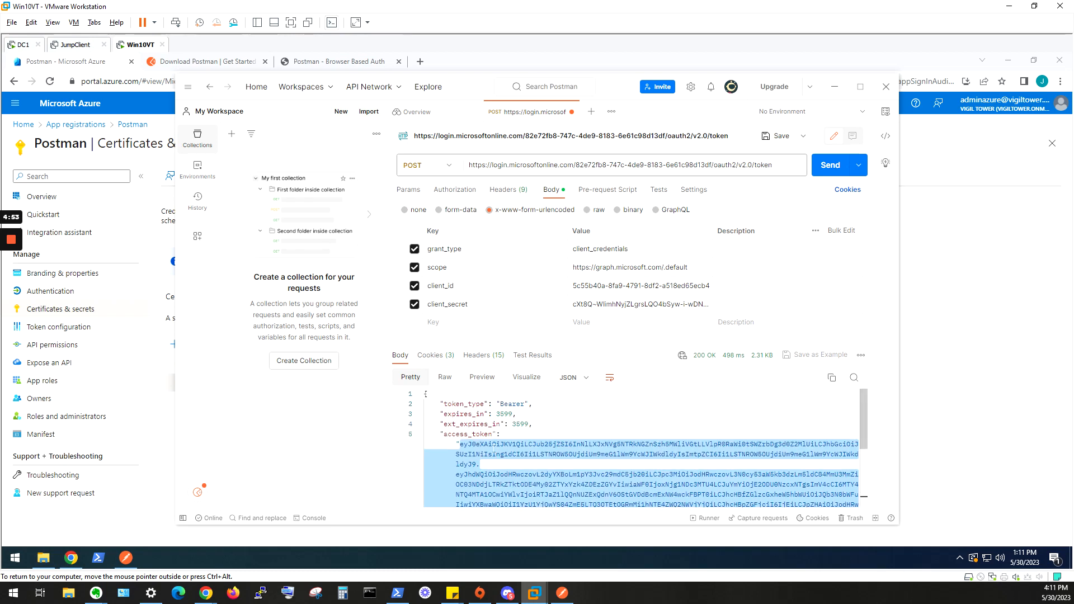
Create a new GET request and add the query parameter Authorization with the value Bearer followed by the copied access token.
{"action": "left_click", "coordinate": [591, 112]}
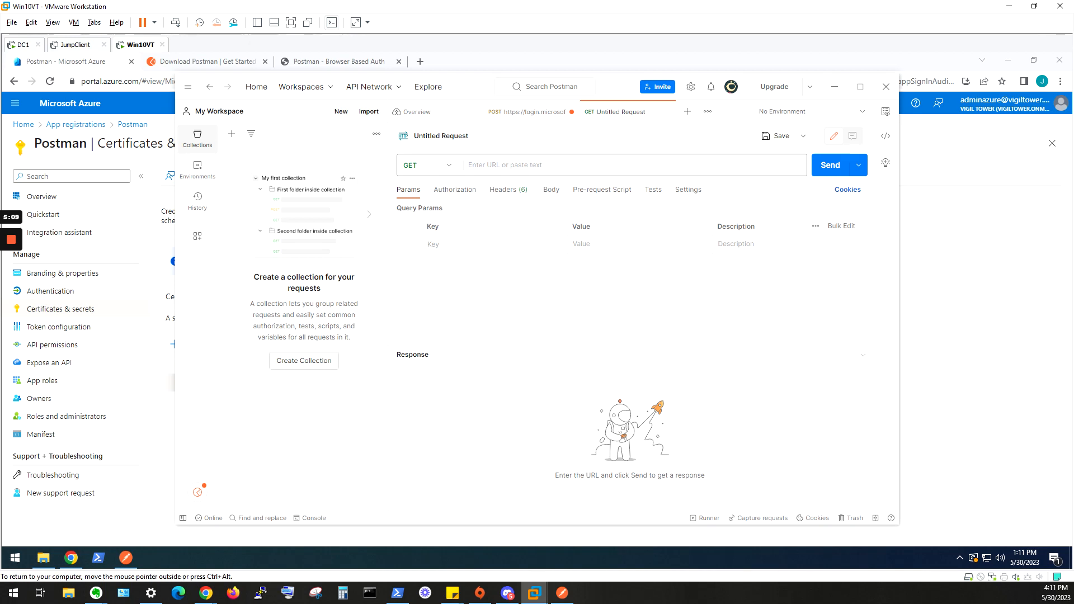
{"action": "type", "text": "Authoriza"}
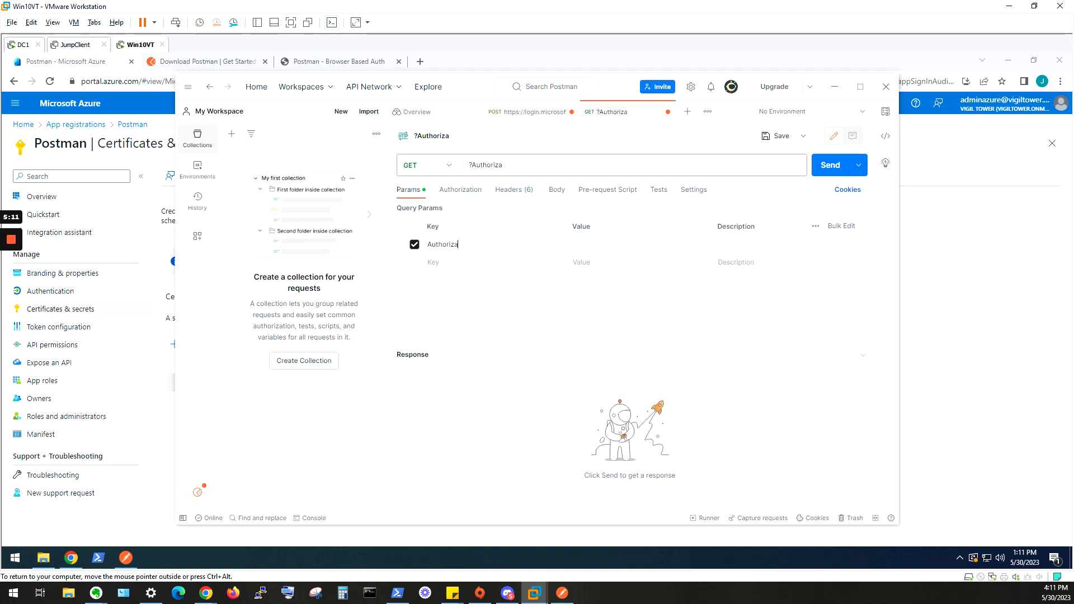
{"action": "type", "text": "tion"}
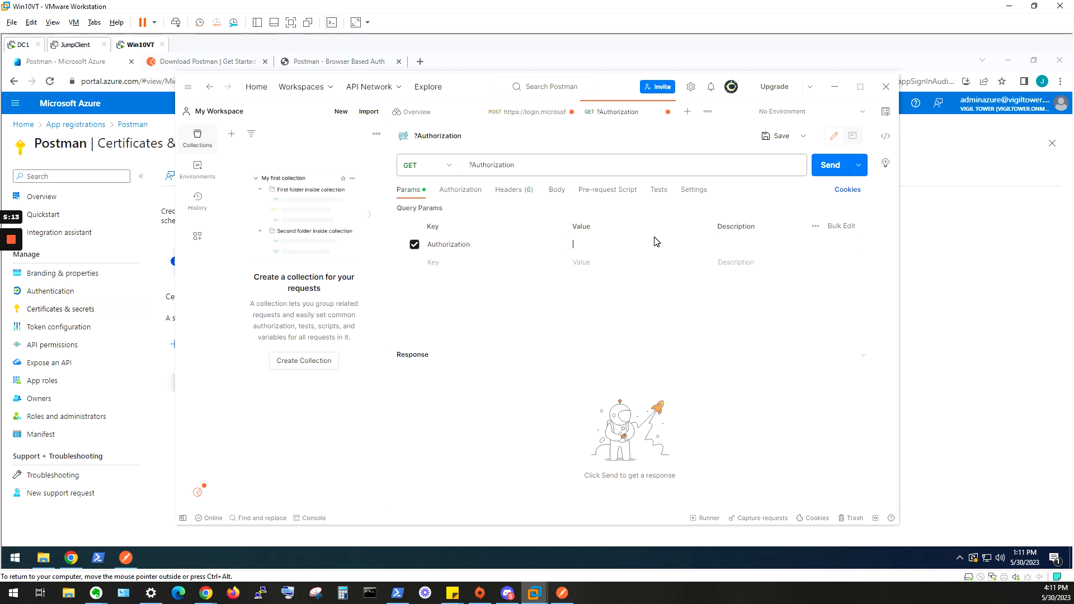
{"action": "type", "text": "=Bearer"}
{"action": "key", "text": "ctrl+v"}
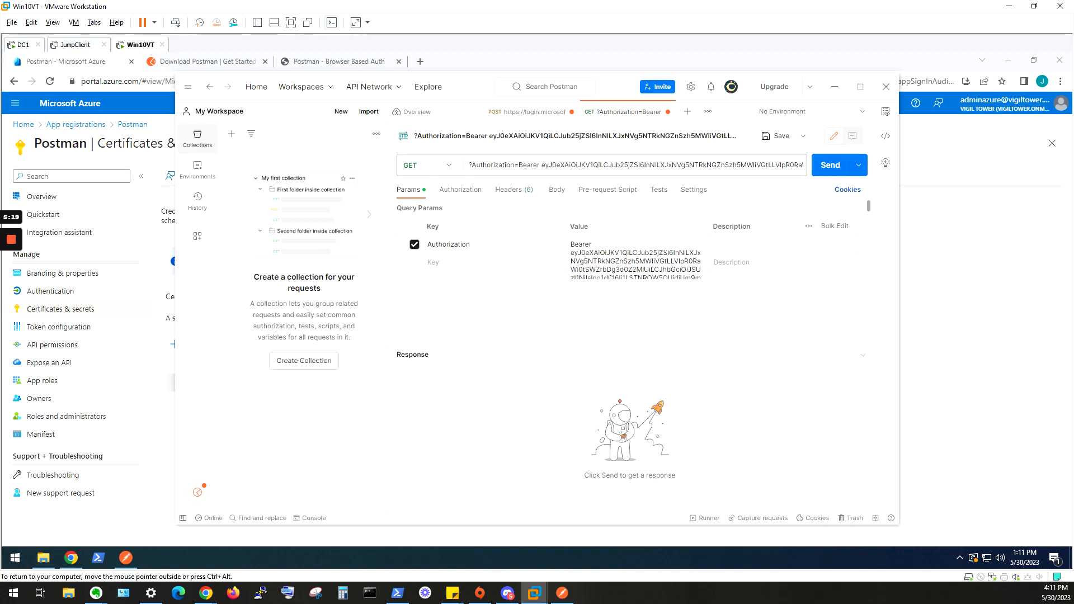
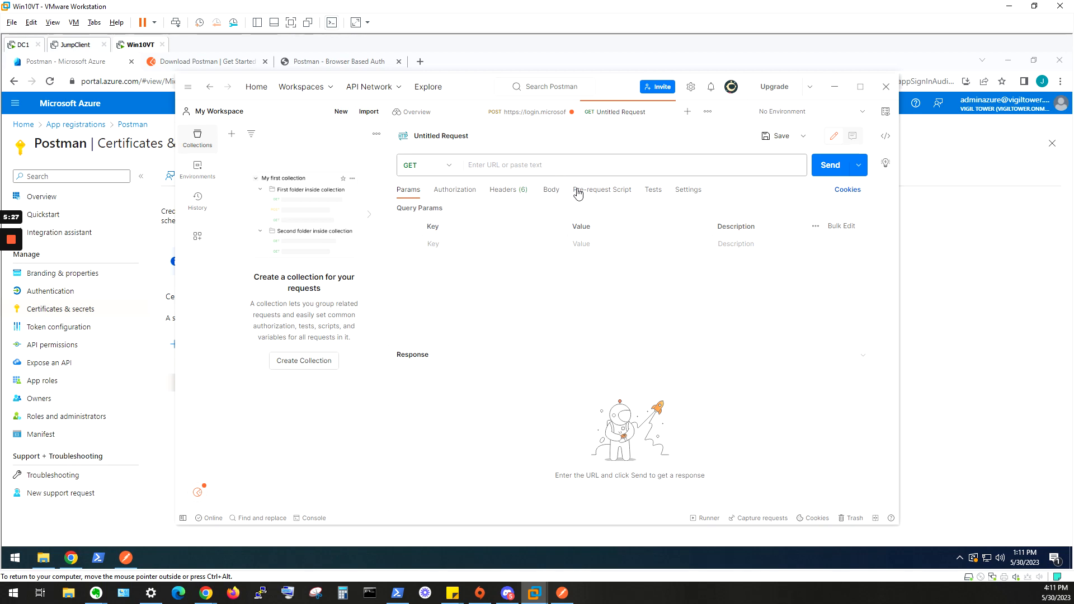
{"action": "left_click", "coordinate": [541, 168]}
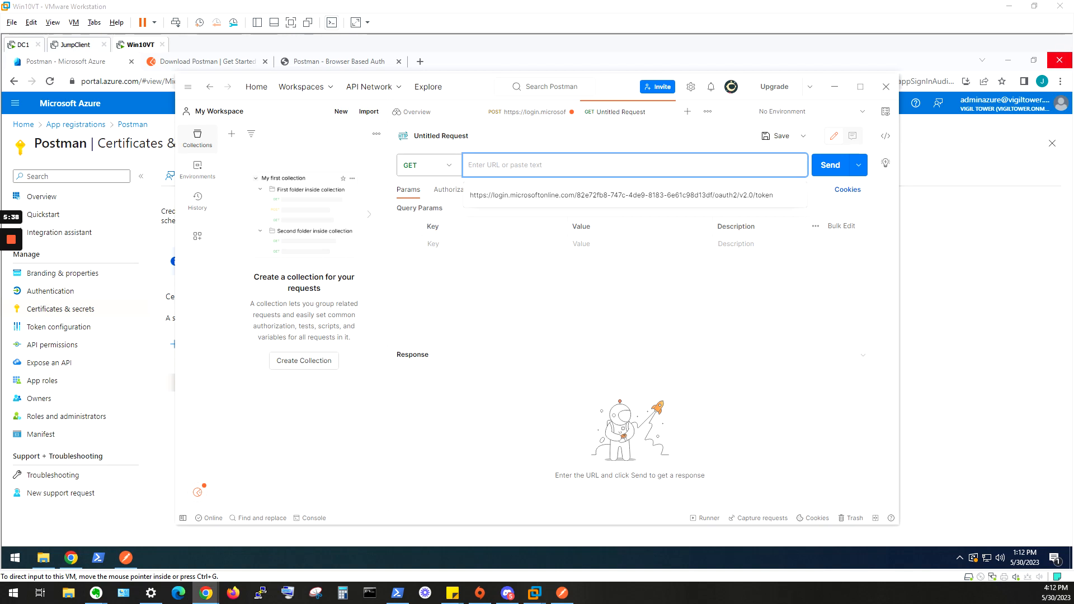
{"action": "type", "text": "https://graph.microsoft.com/v1.0/users"}
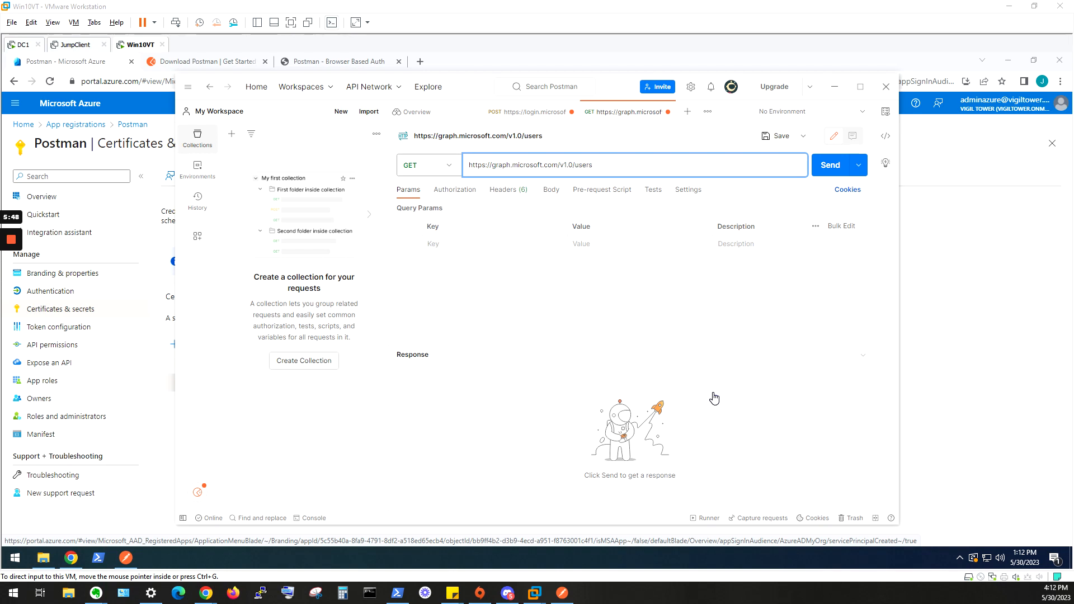
{"action": "left_click", "coordinate": [642, 172]}
{"action": "left_click", "coordinate": [526, 241]}
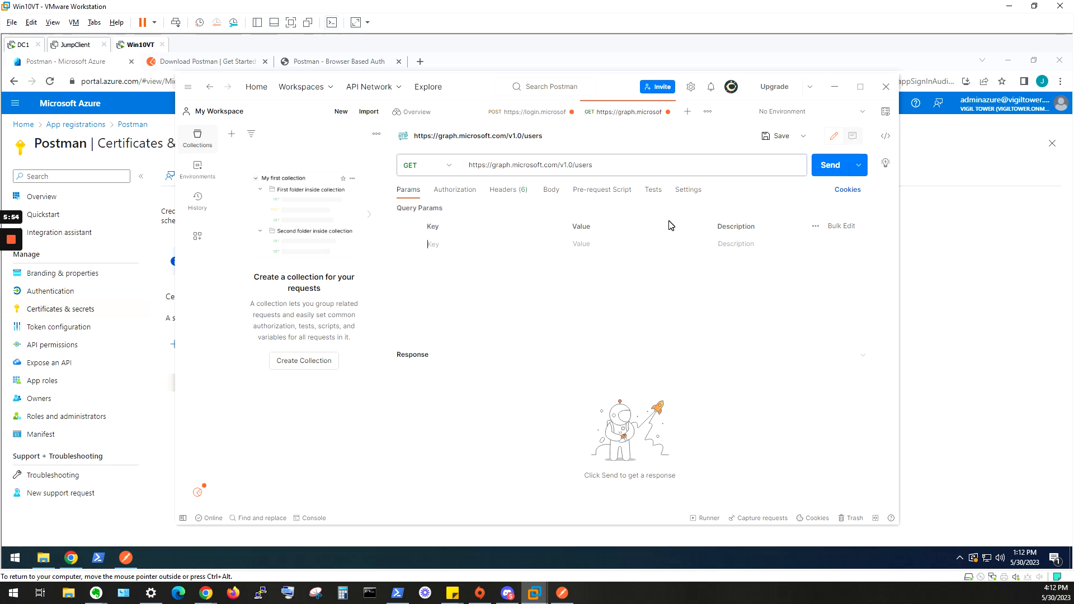
{"action": "type", "text": "Authori"}
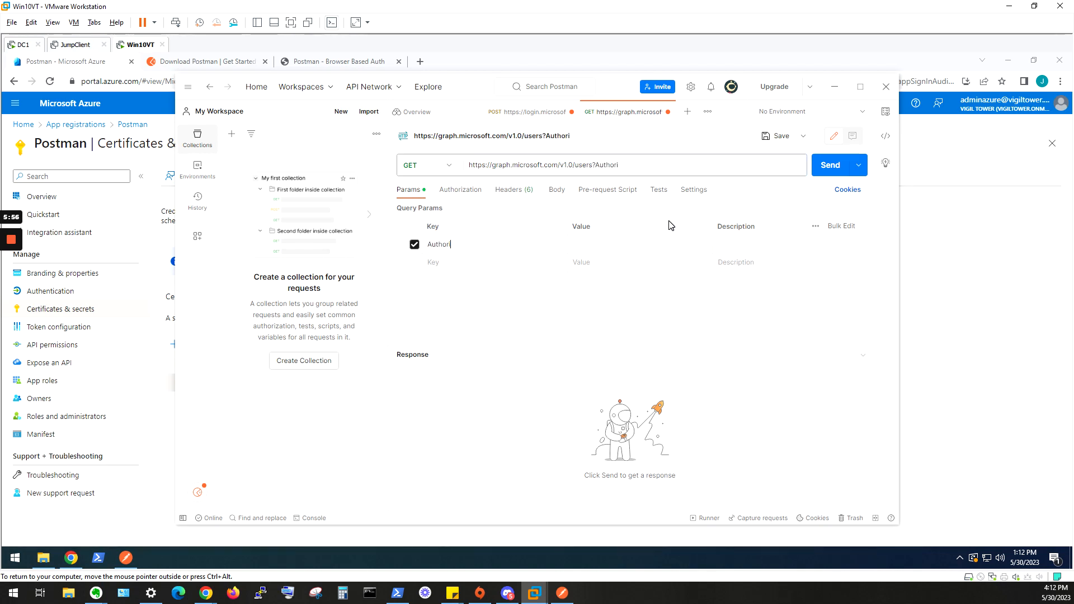
{"action": "type", "text": "zation"}
{"action": "double_click", "coordinate": [449, 245]}
{"action": "key", "text": "ctrl+c"}
{"action": "key", "text": "BackSpace"}
Add an Authorization header to the Graph users request and begin its value with Bearer.
{"action": "left_click", "coordinate": [514, 190]}
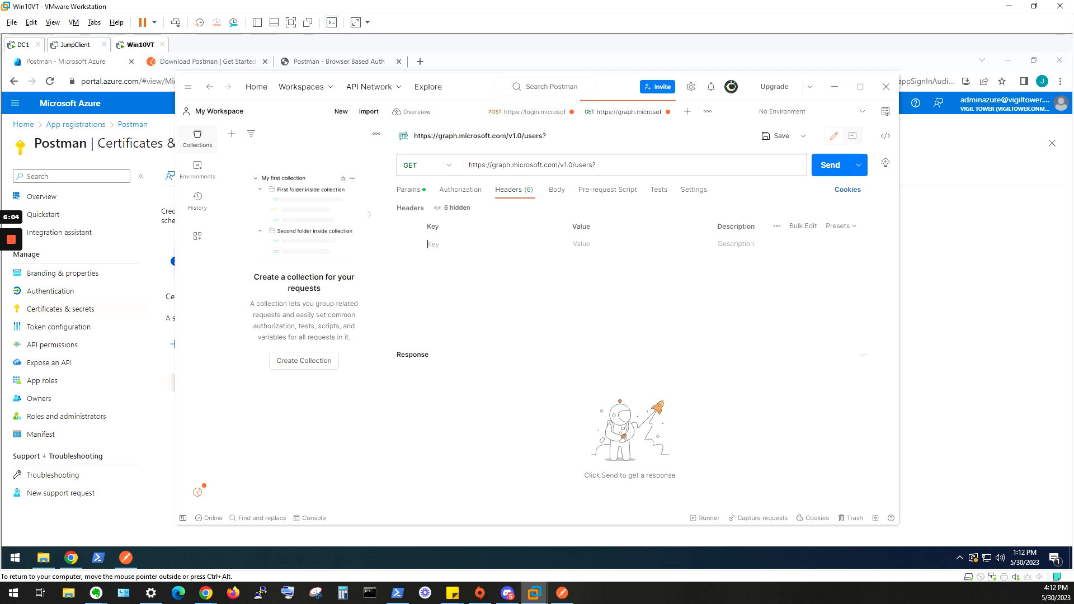
{"action": "key", "text": "ctrl+v"}
{"action": "key", "text": "Tab"}
{"action": "type", "text": "B"}
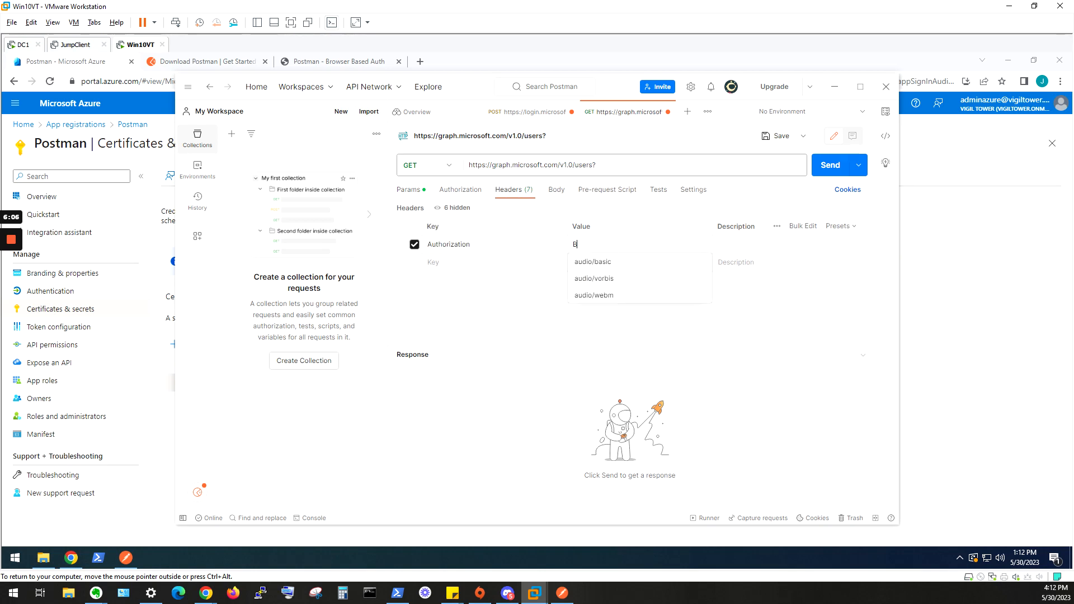
{"action": "type", "text": "earer"}
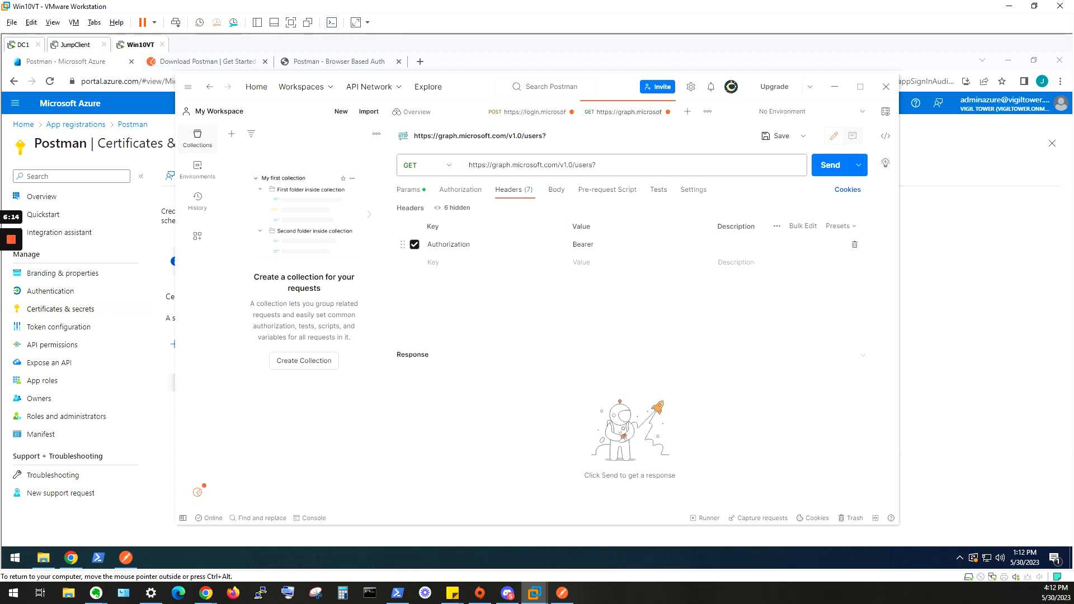
Paste the access token after Bearer in the Authorization header value, send the GET users request and view the response body.
{"action": "key", "text": "ctrl+v"}
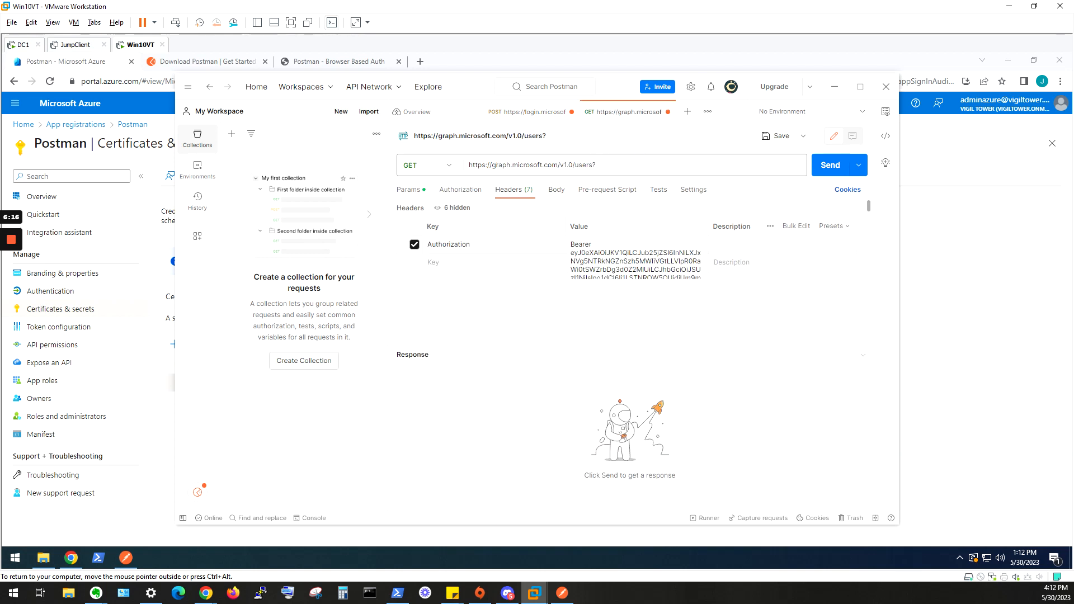
{"action": "left_click", "coordinate": [821, 168]}
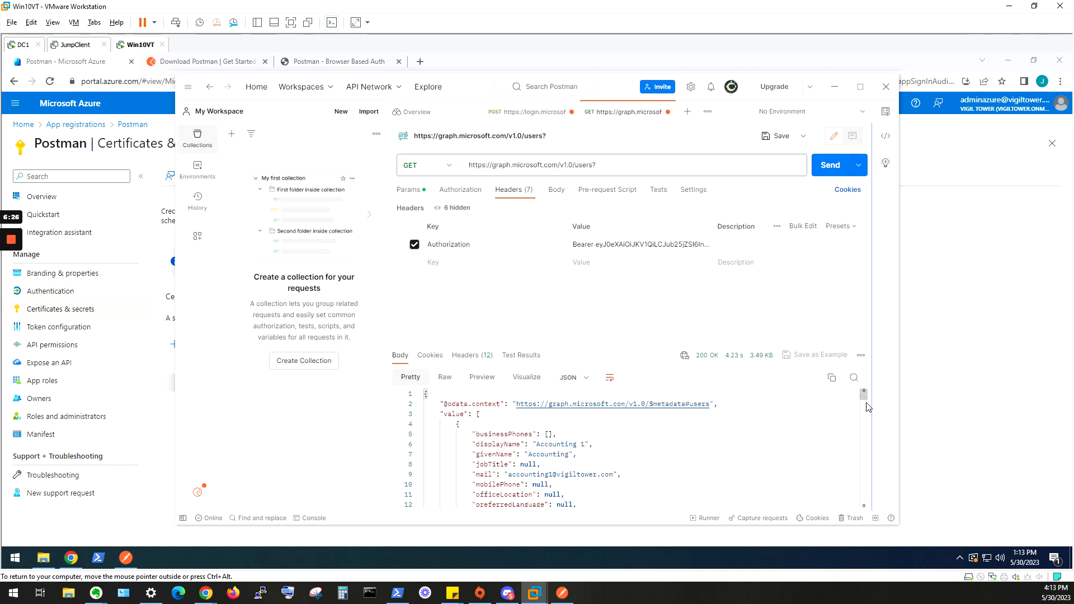
{"action": "mouse_move", "coordinate": [865, 395]}
{"action": "left_mouse_down"}
{"action": "mouse_move", "coordinate": [867, 420]}
{"action": "mouse_move", "coordinate": [865, 395]}
{"action": "left_mouse_up"}
Bring the PDF guide on Postman application permissions to Microsoft Graph API into view, review its steps, and move it back off screen.
{"action": "left_click_drag", "start_coordinate": [1073, 92], "coordinate": [309, 68]}
{"action": "scroll", "coordinate": [629, 353], "scroll_direction": "up", "scroll_amount": 2}
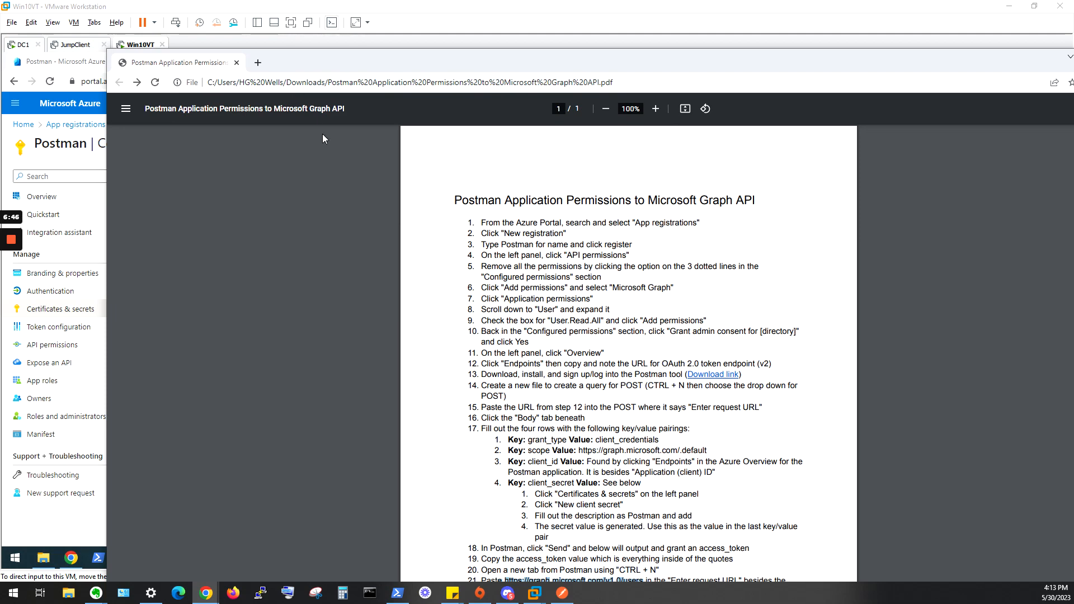
{"action": "left_click_drag", "start_coordinate": [359, 53], "coordinate": [1073, 37]}
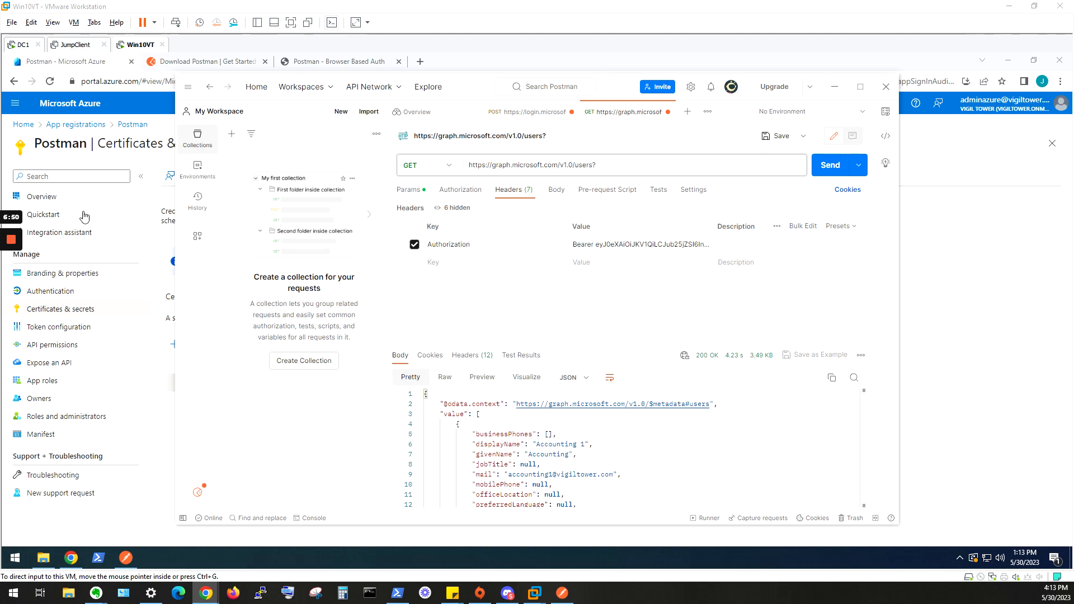
{"action": "mouse_move", "coordinate": [13, 288]}
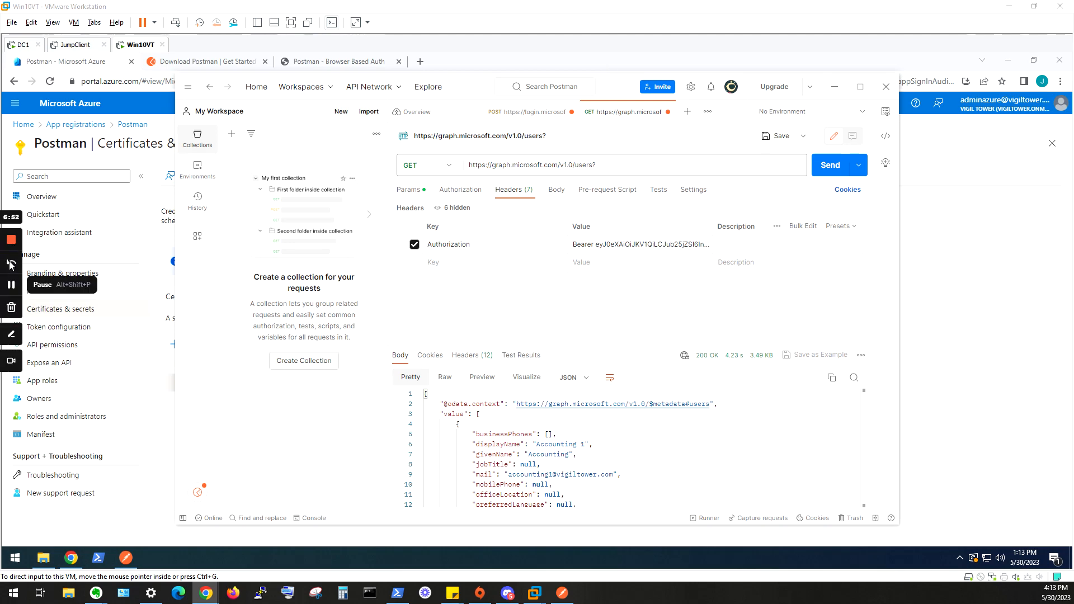